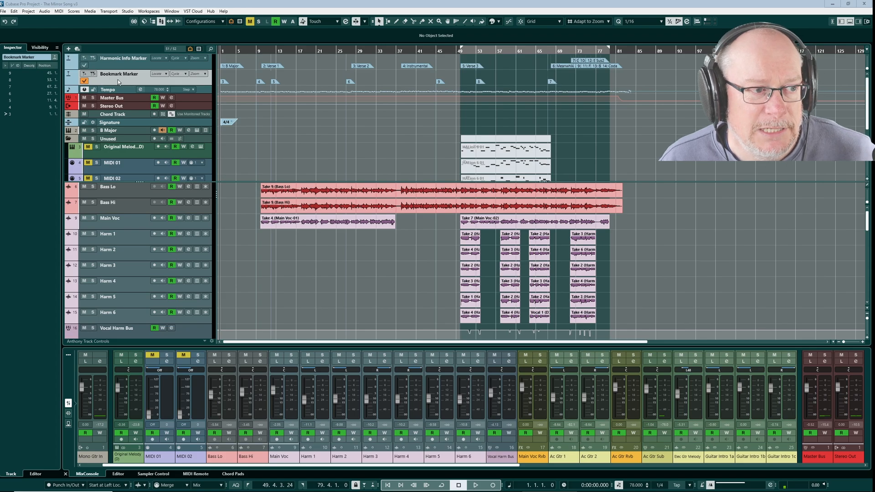
Step the playhead through the markers on the Bookmark Marker track and locate it directly to markers 5 and 6
{"action": "left_click", "coordinate": [128, 82]}
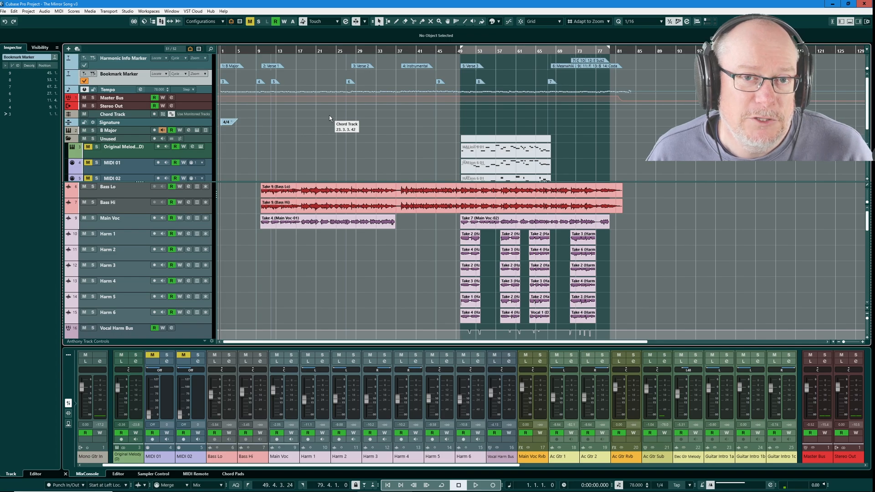
{"action": "key", "text": "shift+n"}
{"action": "key", "text": "shift+n"}
{"action": "key", "text": "shift+n"}
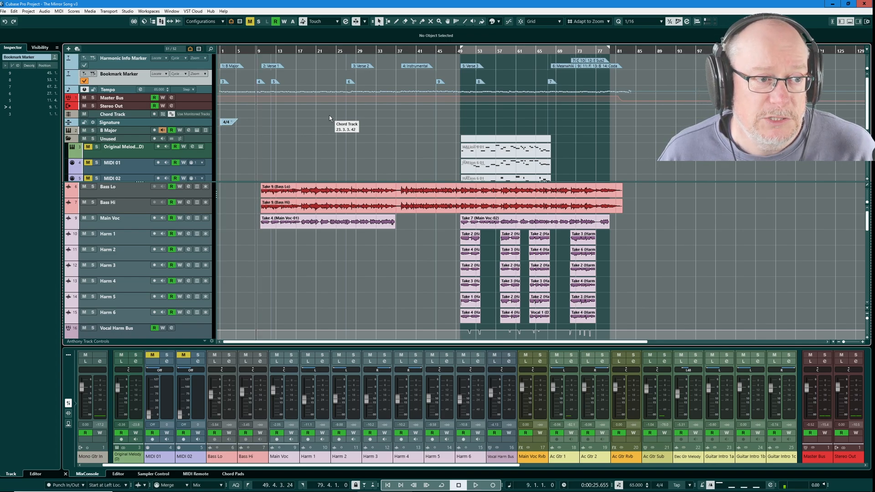
{"action": "key", "text": "shift+n"}
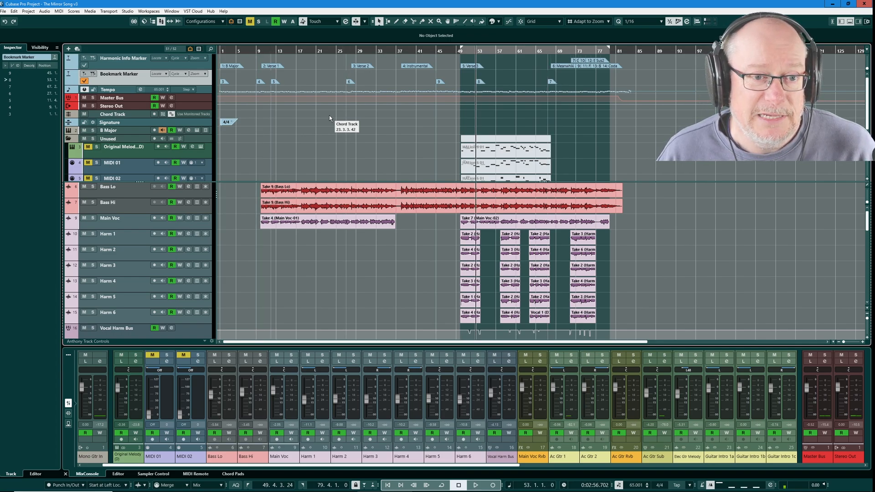
{"action": "key", "text": "shift+n"}
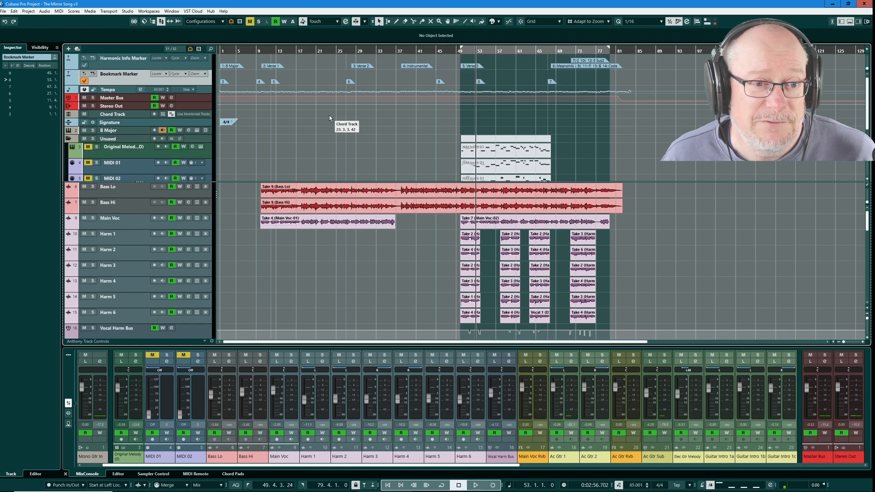
{"action": "key", "text": "shift+b"}
{"action": "key", "text": "shift+n"}
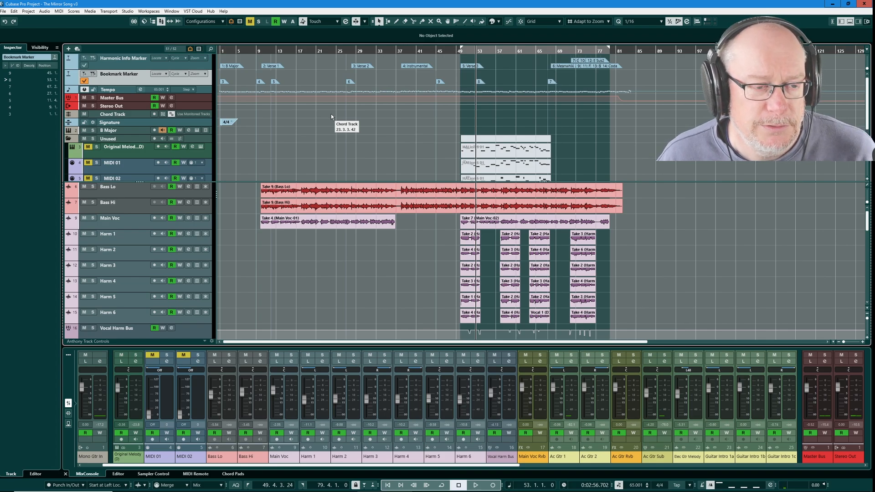
{"action": "key", "text": "KP_5"}
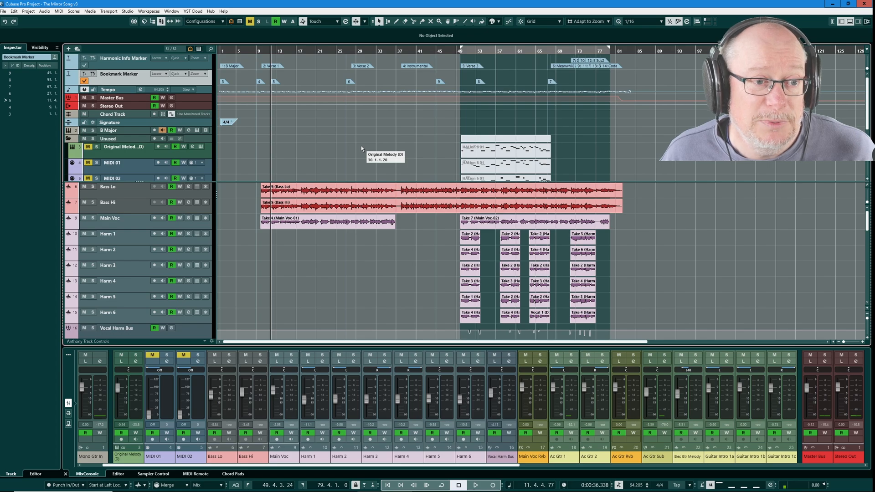
{"action": "key", "text": "KP_6"}
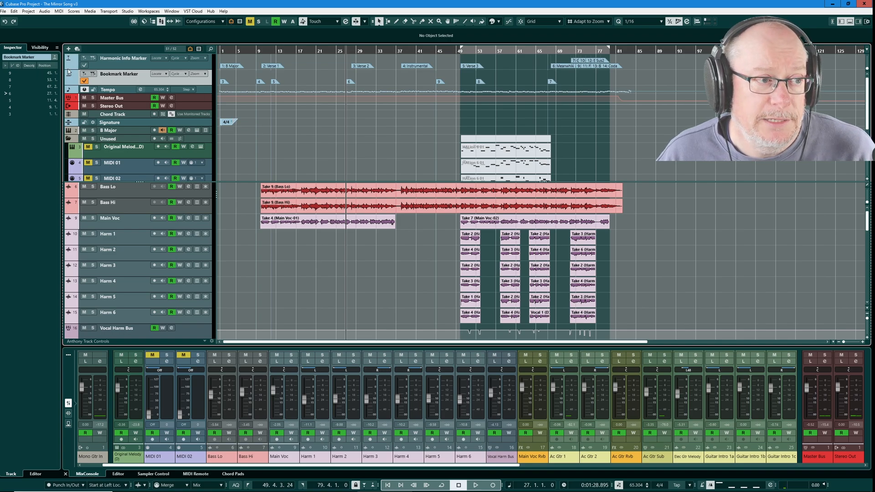
Add a marker track named "Extra Marker" to the project
{"action": "left_click", "coordinate": [69, 48]}
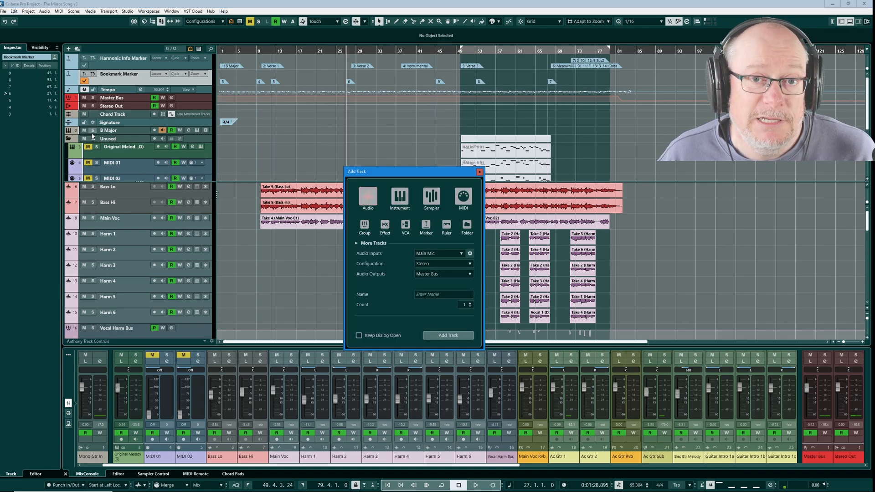
{"action": "left_click_drag", "start_coordinate": [416, 177], "coordinate": [395, 162]}
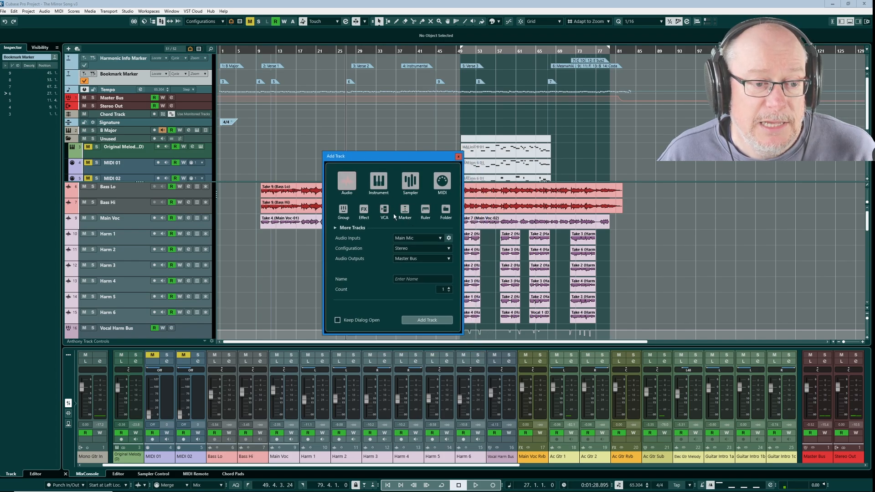
{"action": "left_click", "coordinate": [405, 210]}
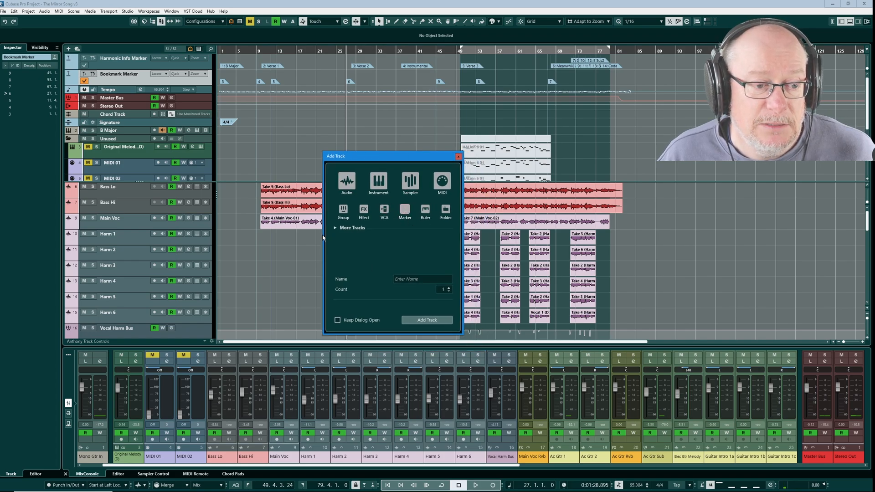
{"action": "left_click", "coordinate": [422, 279]}
{"action": "type", "text": "Extra"}
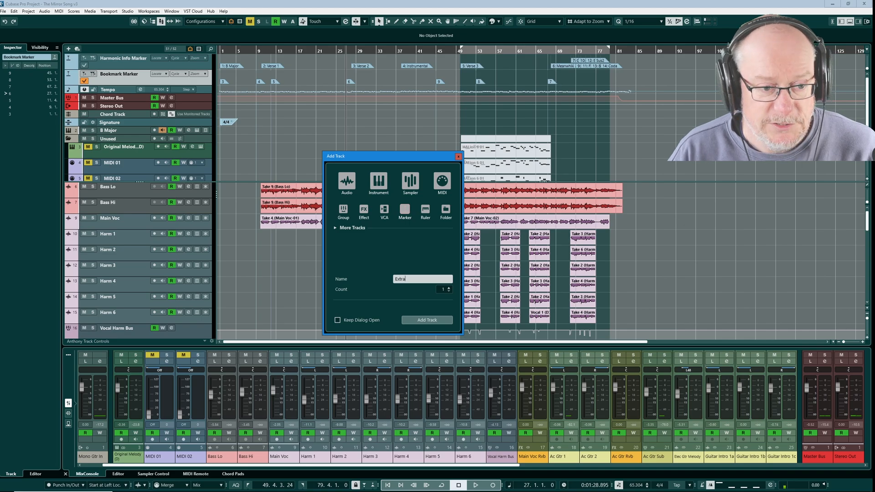
{"action": "type", "text": " Marker"}
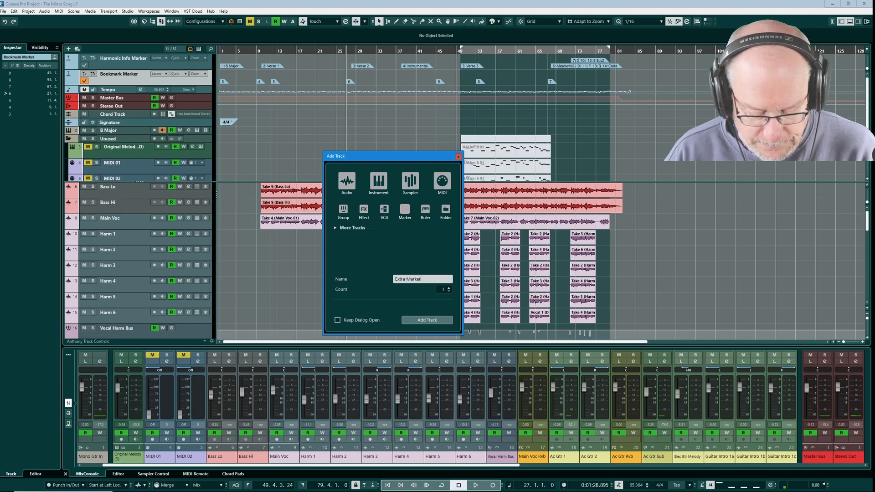
{"action": "left_click", "coordinate": [420, 321]}
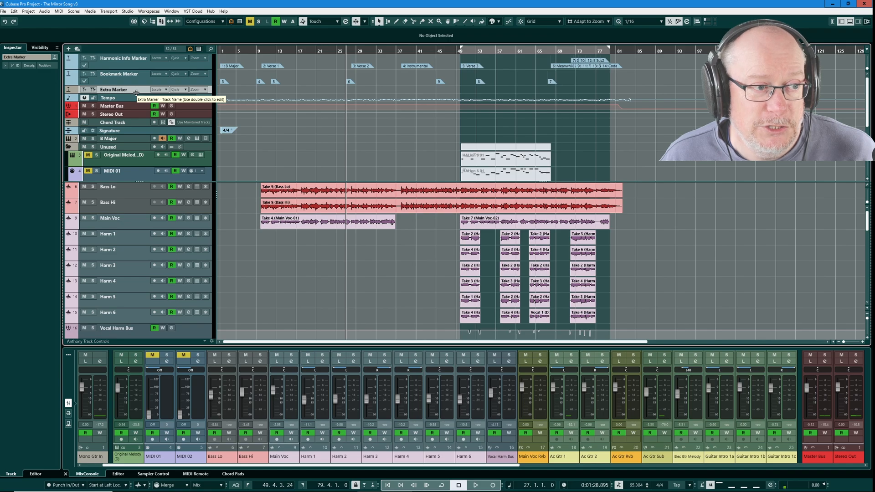
Enlarge the Extra Marker track until its activation checkbox shows and make it the active marker track
{"action": "left_click_drag", "start_coordinate": [135, 93], "coordinate": [132, 100]}
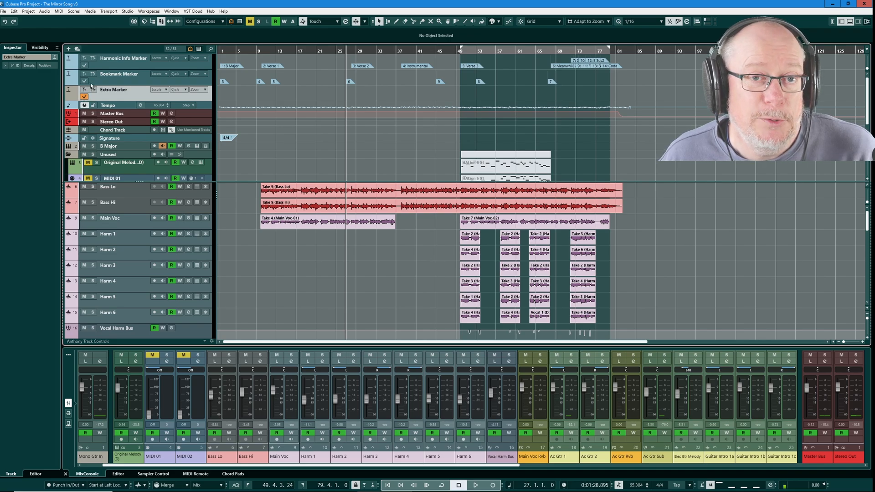
{"action": "left_click", "coordinate": [84, 65]}
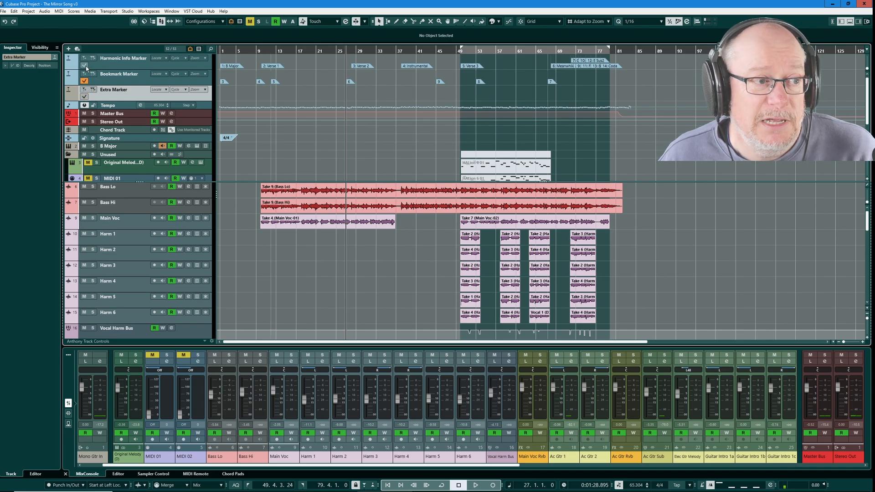
{"action": "left_click", "coordinate": [85, 97]}
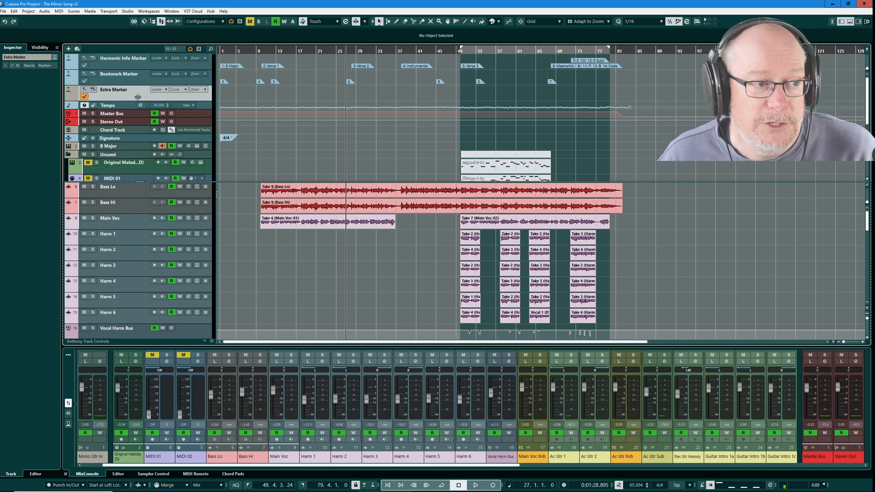
Switch the active marker track to Bookmark Marker, Harmonic Info Marker and back to Extra Marker
{"action": "left_click_drag", "start_coordinate": [136, 101], "coordinate": [137, 94]}
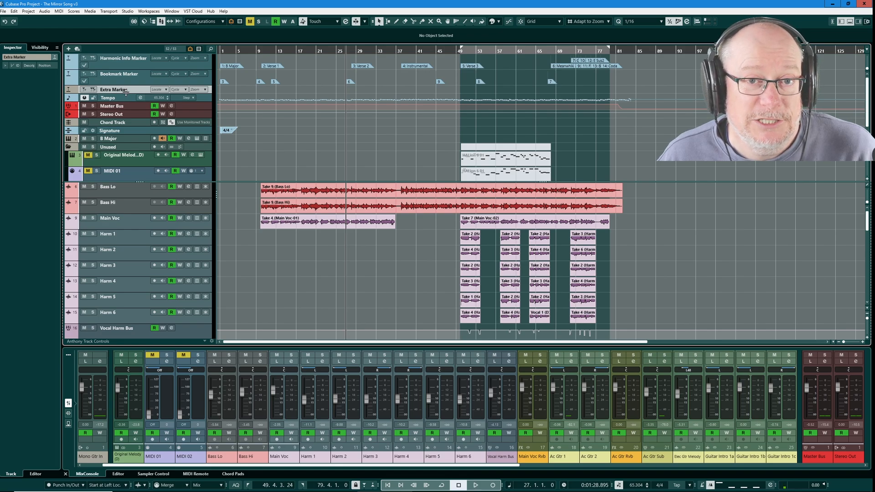
{"action": "left_click_drag", "start_coordinate": [125, 93], "coordinate": [126, 100]}
{"action": "left_click", "coordinate": [84, 81]}
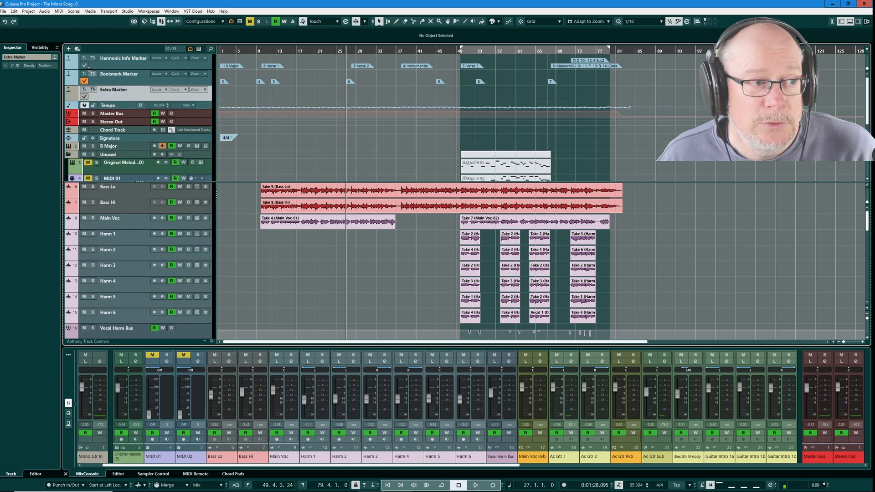
{"action": "left_click", "coordinate": [85, 65]}
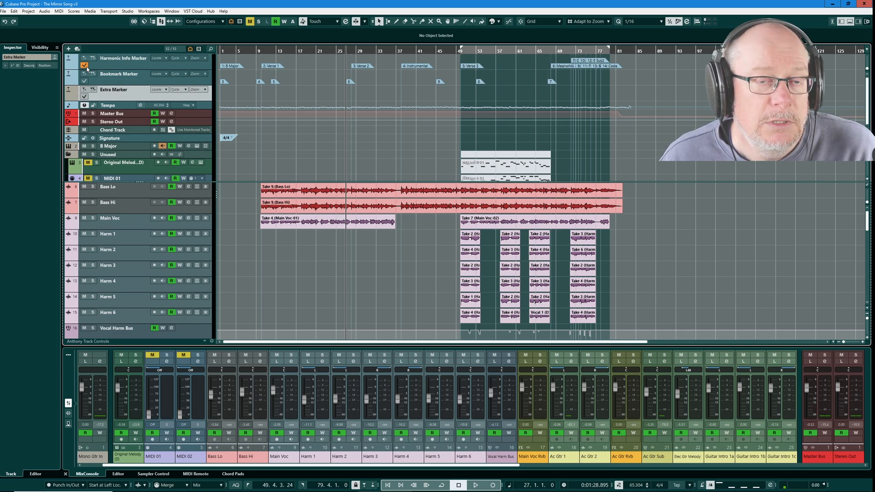
{"action": "left_click", "coordinate": [105, 80]}
{"action": "left_click", "coordinate": [105, 97]}
{"action": "left_click", "coordinate": [84, 97]}
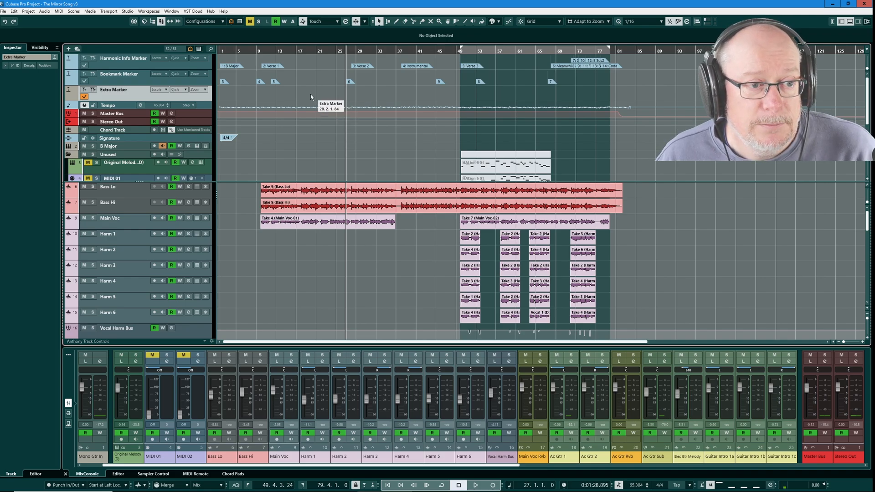
Draw a position marker at about 22.2.1 on the Extra Marker track with the Draw tool
{"action": "right_click", "coordinate": [300, 86]}
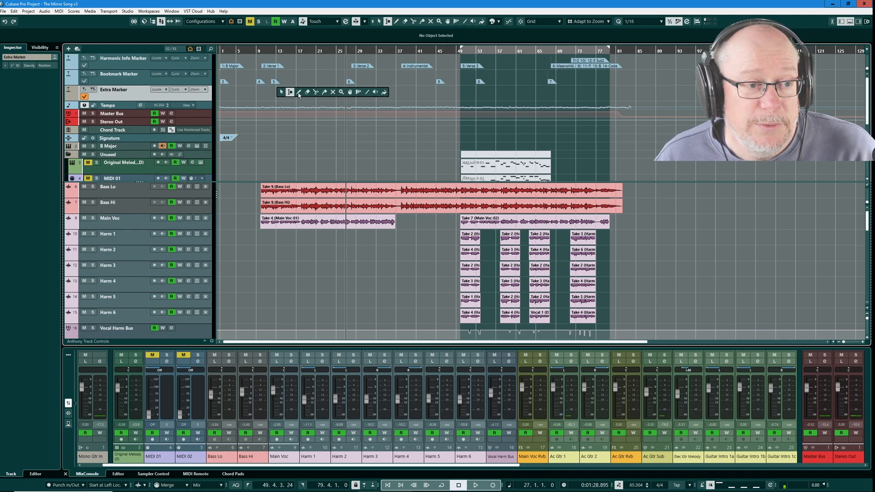
{"action": "left_click", "coordinate": [305, 91]}
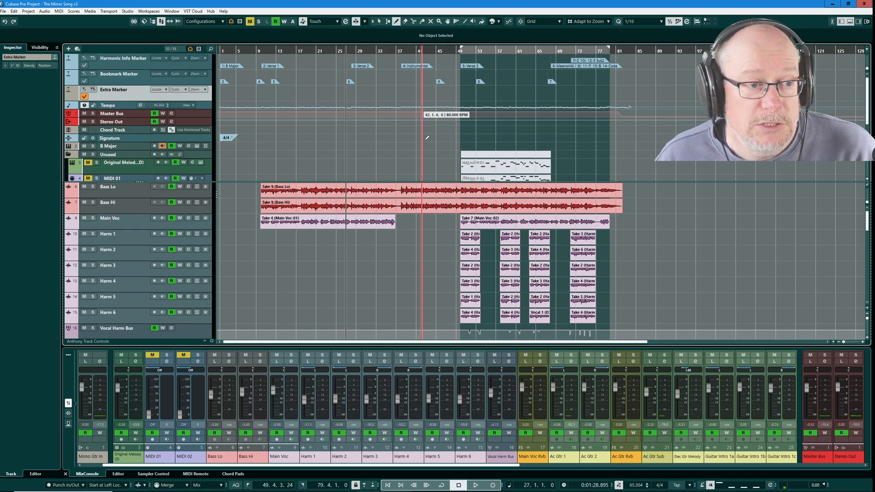
{"action": "left_click", "coordinate": [324, 92]}
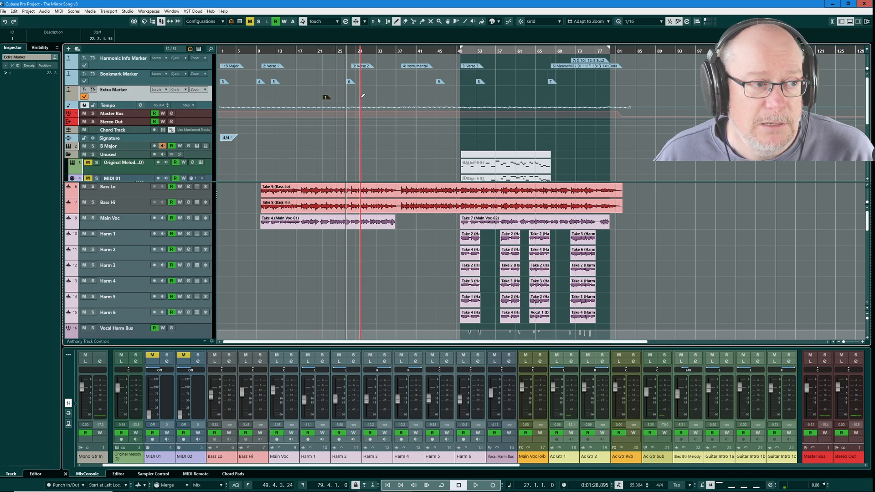
Compare the marker lists of the Bookmark Marker and Extra Marker tracks and open the Markers window for Extra Marker
{"action": "left_click", "coordinate": [107, 84]}
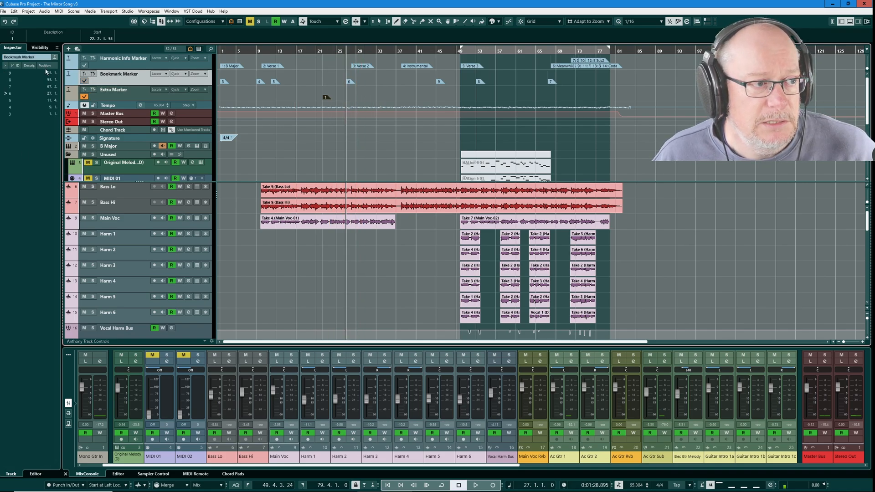
{"action": "left_click", "coordinate": [106, 95]}
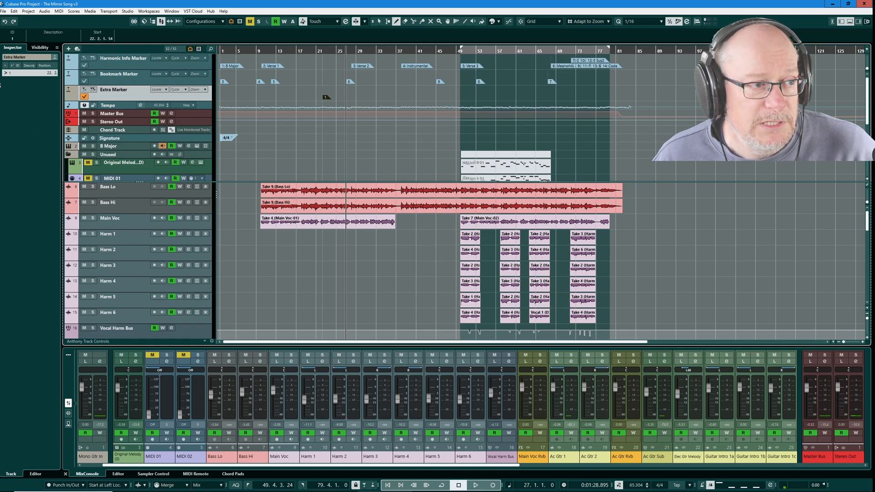
{"action": "left_click", "coordinate": [54, 58]}
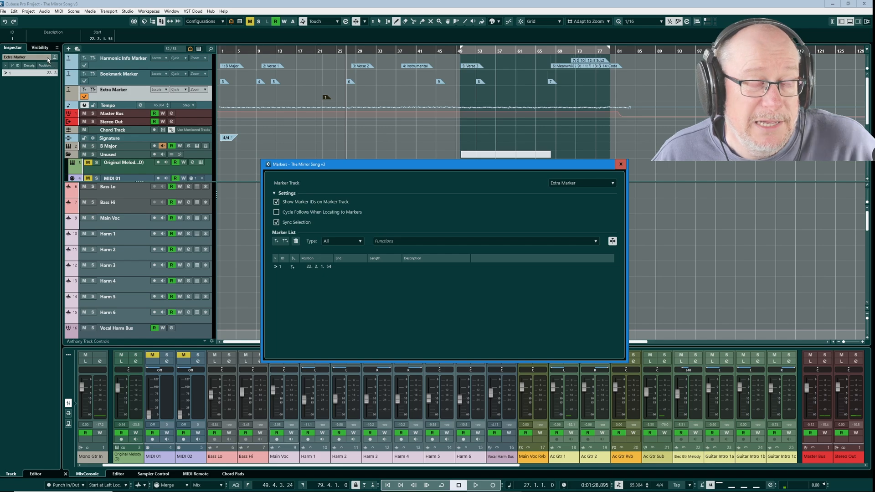
{"action": "left_click_drag", "start_coordinate": [337, 164], "coordinate": [302, 126]}
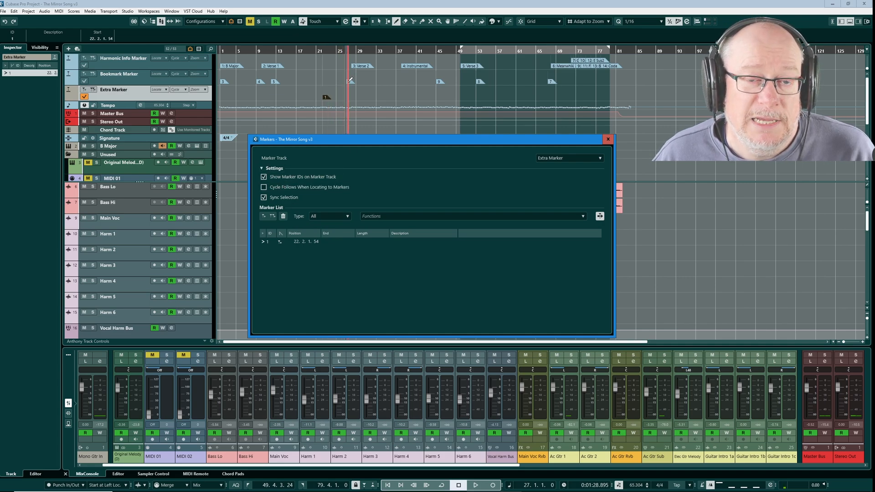
Toggle Show Marker IDs on Marker Track off and on to compare the marker display, and close the Markers window
{"action": "left_click", "coordinate": [264, 177]}
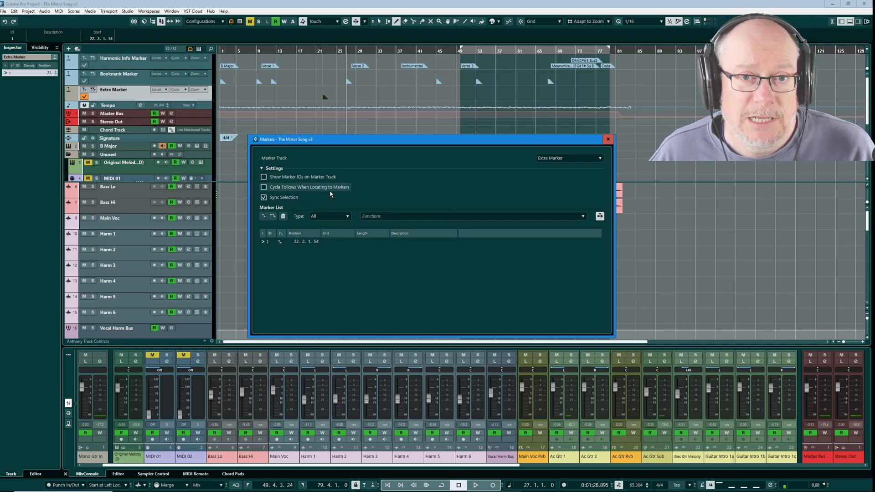
{"action": "left_click", "coordinate": [263, 177]}
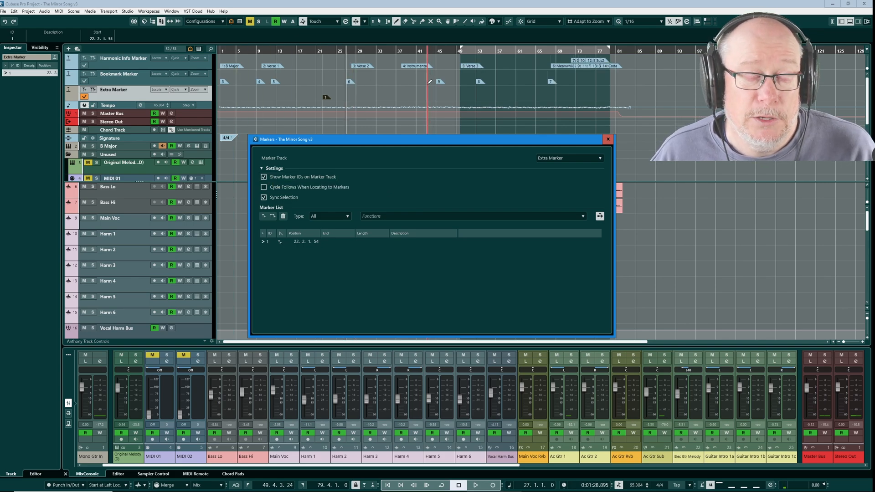
{"action": "left_click", "coordinate": [264, 177]}
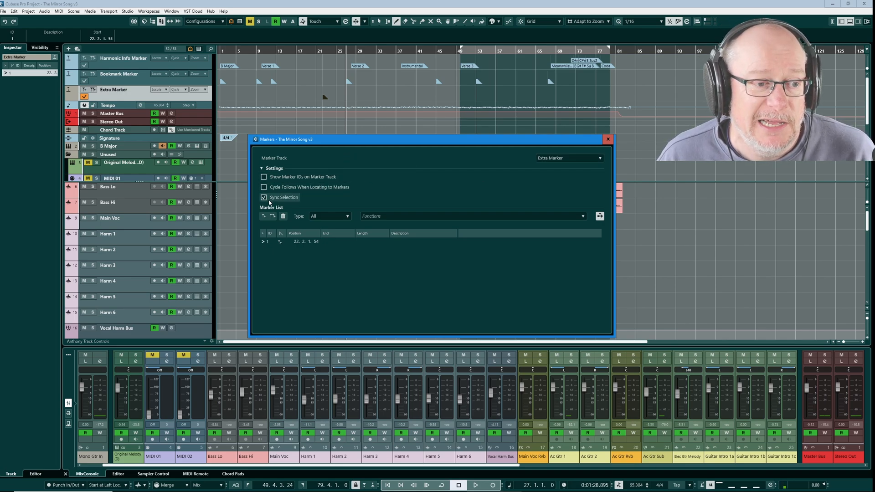
{"action": "left_click", "coordinate": [264, 177]}
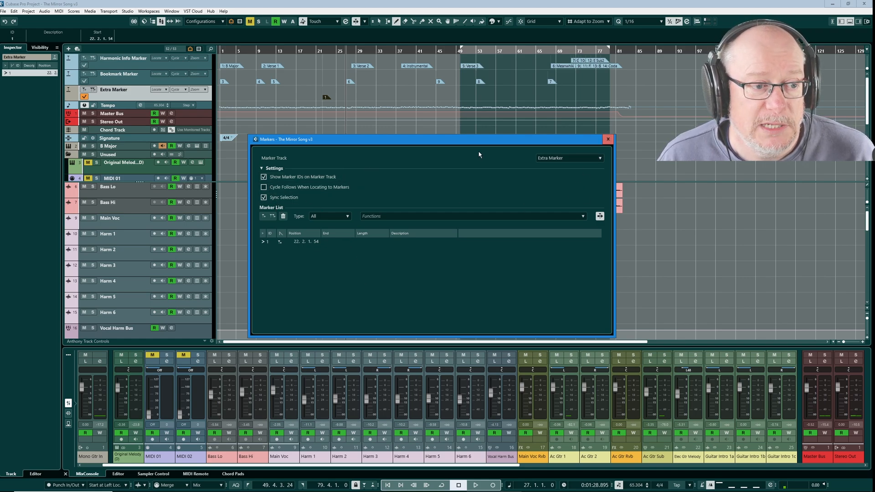
{"action": "left_click", "coordinate": [607, 140]}
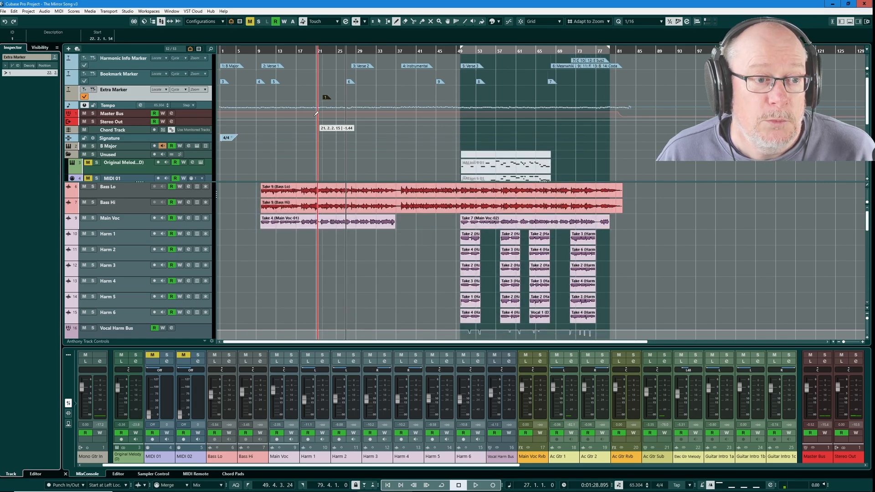
Draw three more position markers on the Extra Marker track at about 28.1.1, 33.3.2 and 40.4.3
{"action": "left_click", "coordinate": [353, 98]}
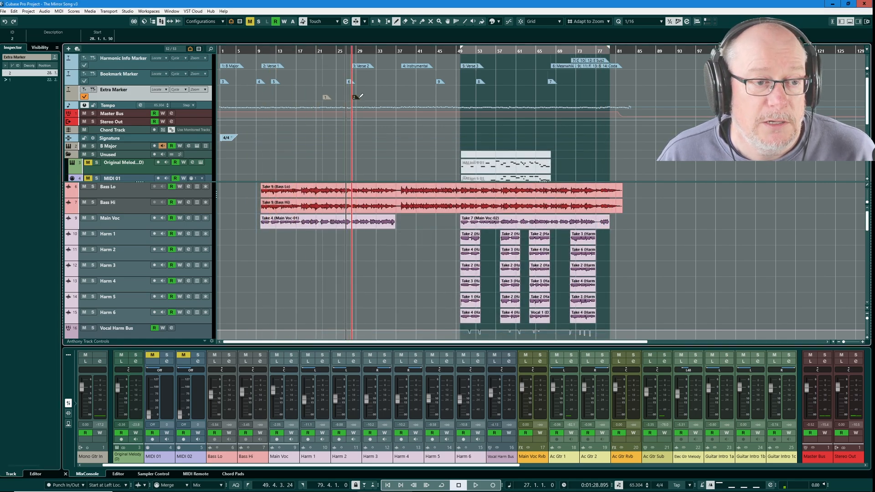
{"action": "left_click", "coordinate": [381, 97]}
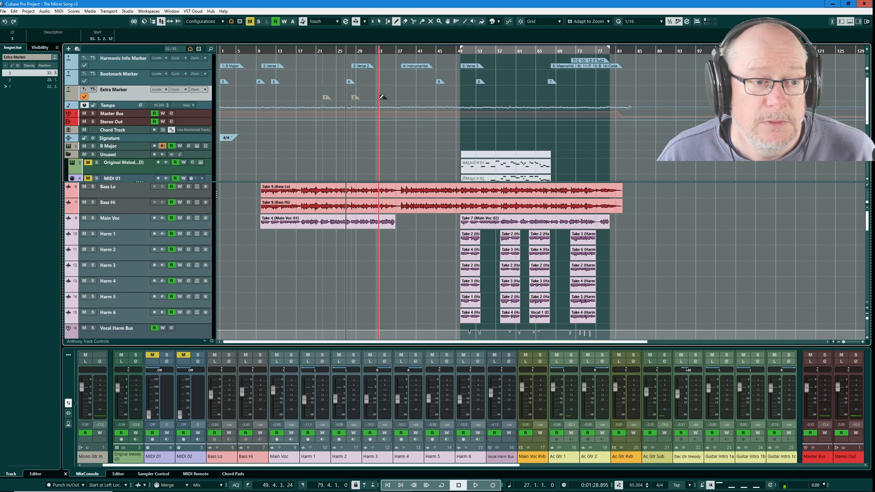
{"action": "left_click", "coordinate": [417, 97]}
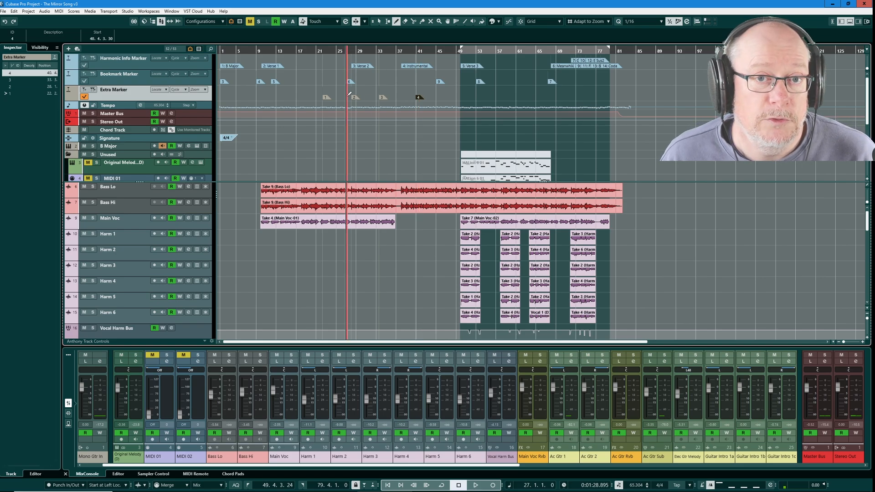
Locate the project cursor to marker 4 on the Extra Marker track, and review the Key Commands window before closing it
{"action": "key", "text": "4"}
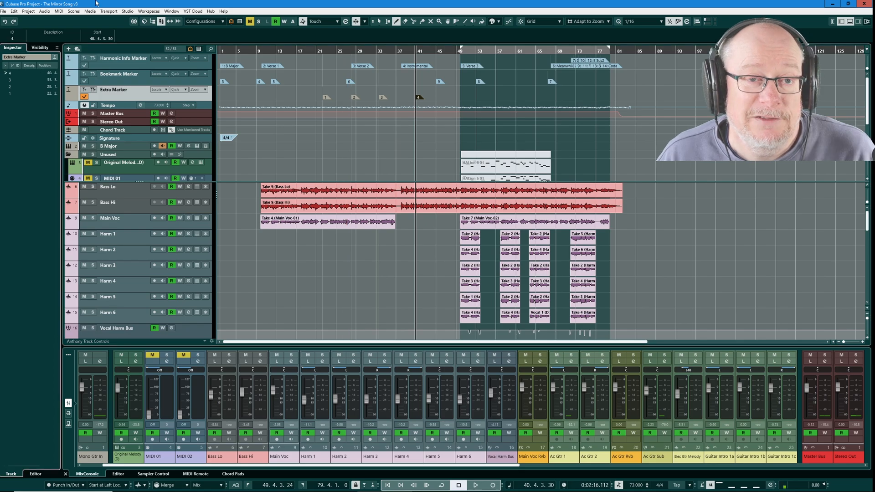
{"action": "left_click", "coordinate": [14, 11]}
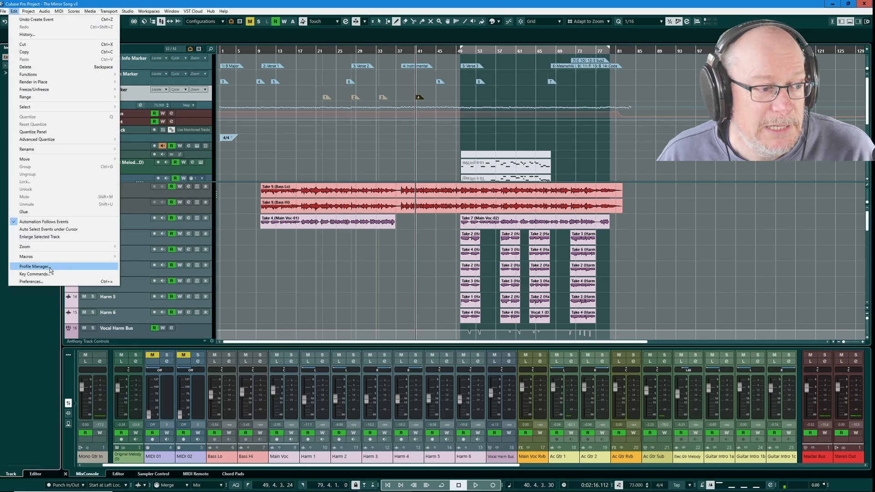
{"action": "left_click", "coordinate": [35, 274]}
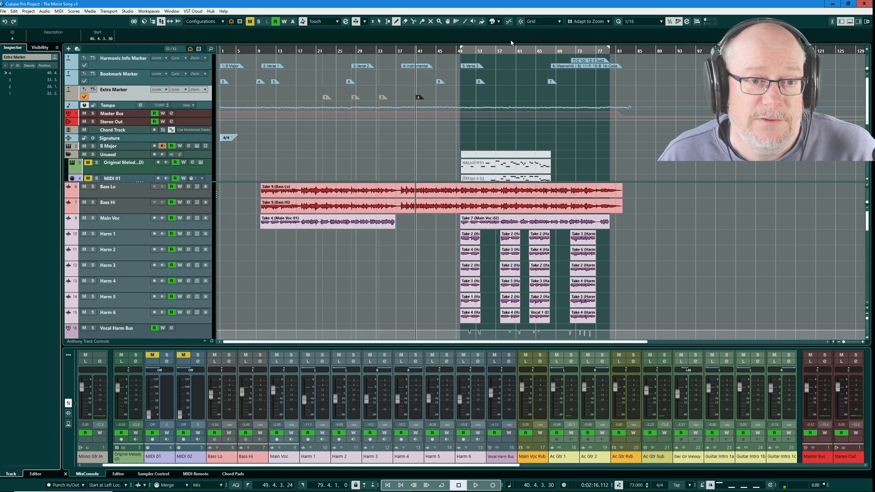
{"action": "left_click", "coordinate": [512, 39]}
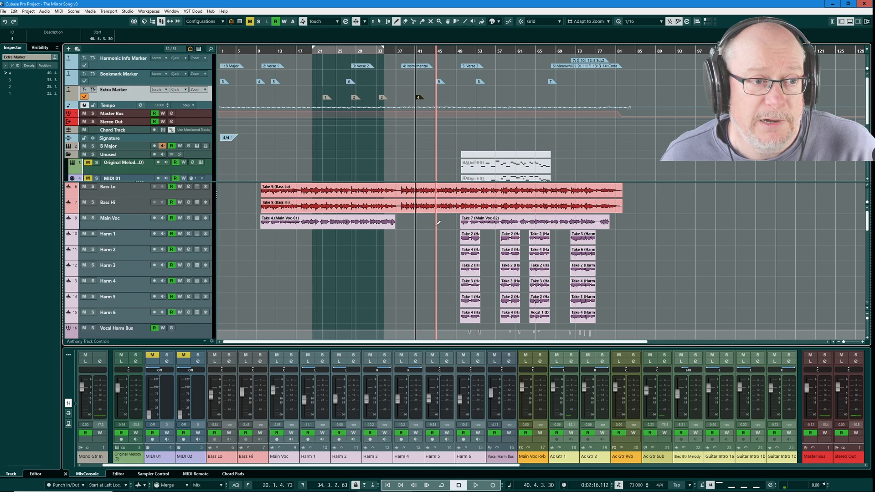
Locate the cursor to the left and right locators, and alternate between markers 3 and 4 on the Extra Marker track
{"action": "key", "text": "KP_1"}
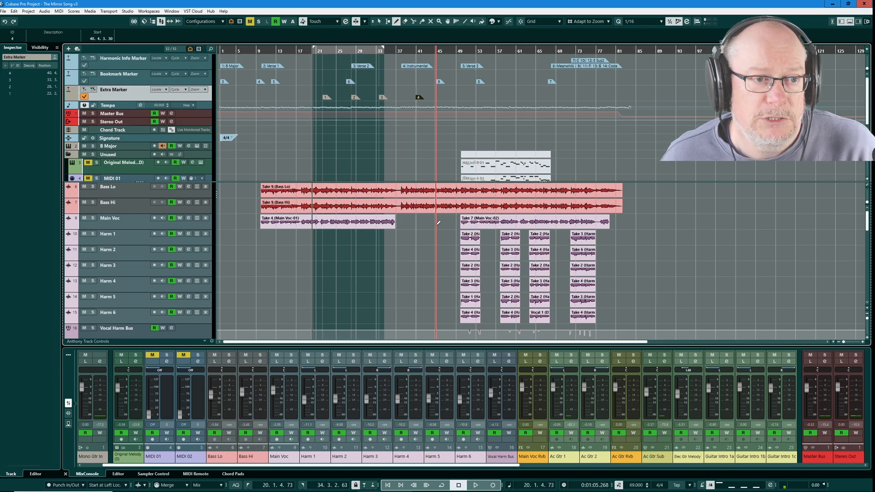
{"action": "key", "text": "KP_2"}
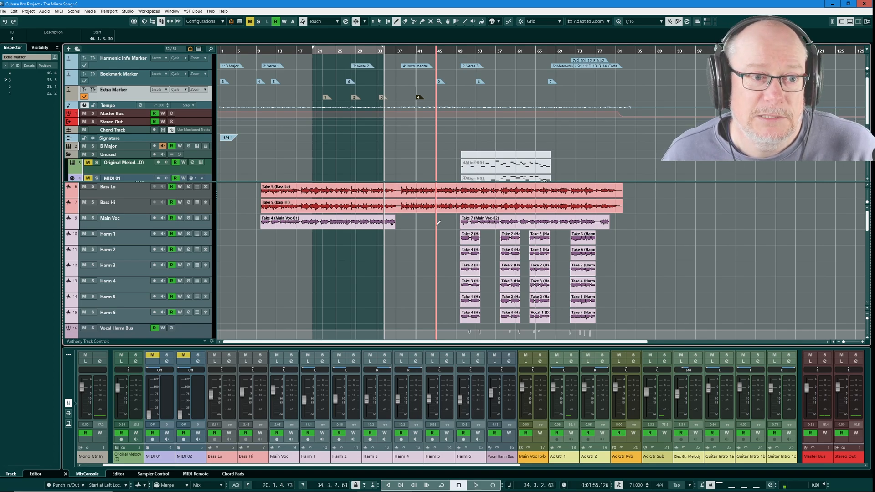
{"action": "key", "text": "KP_3"}
{"action": "key", "text": "KP_4"}
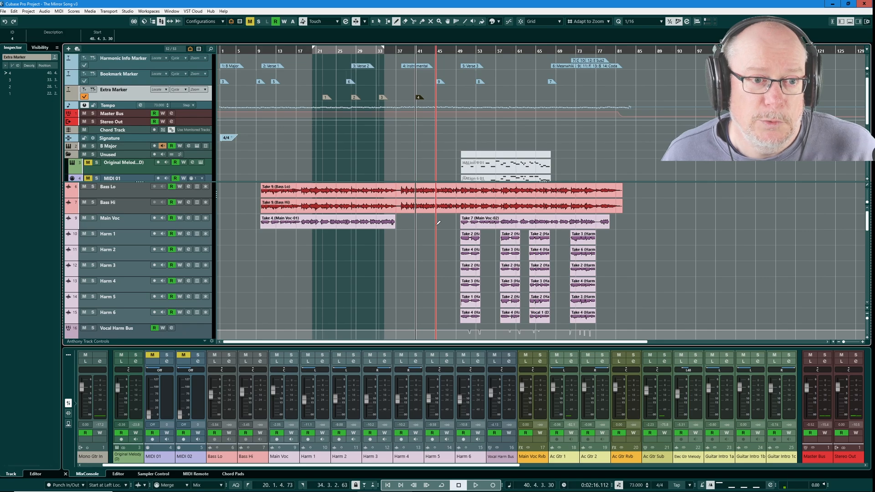
{"action": "key", "text": "KP_3"}
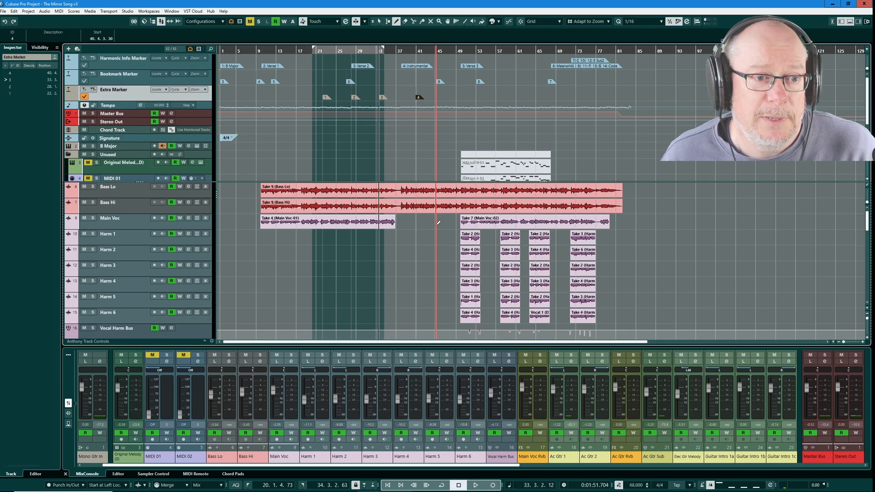
{"action": "key", "text": "KP_4"}
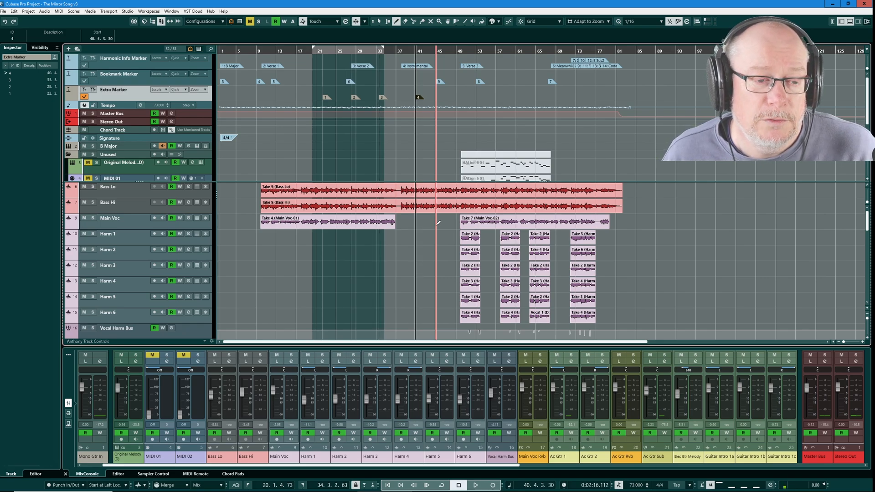
Erase markers 1 and 2 from the Extra Marker track with the Erase tool
{"action": "right_click", "coordinate": [345, 97]}
{"action": "left_click", "coordinate": [373, 98]}
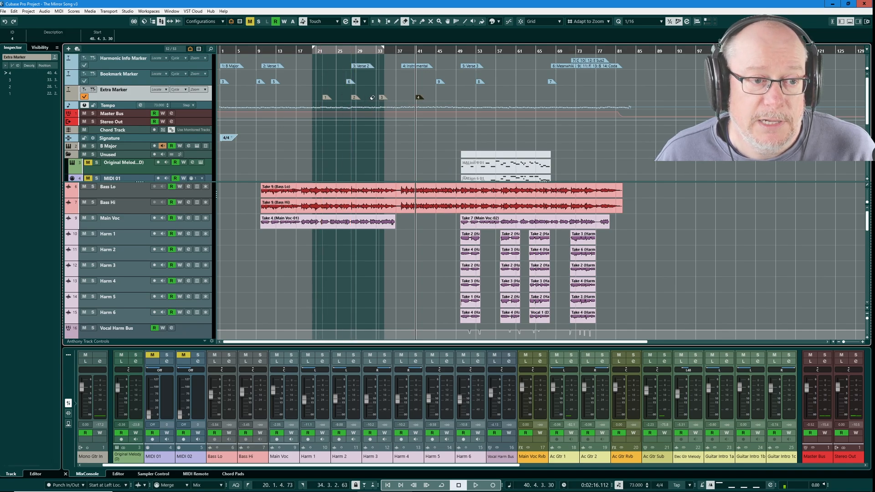
{"action": "left_click", "coordinate": [325, 97]}
{"action": "left_click", "coordinate": [354, 97]}
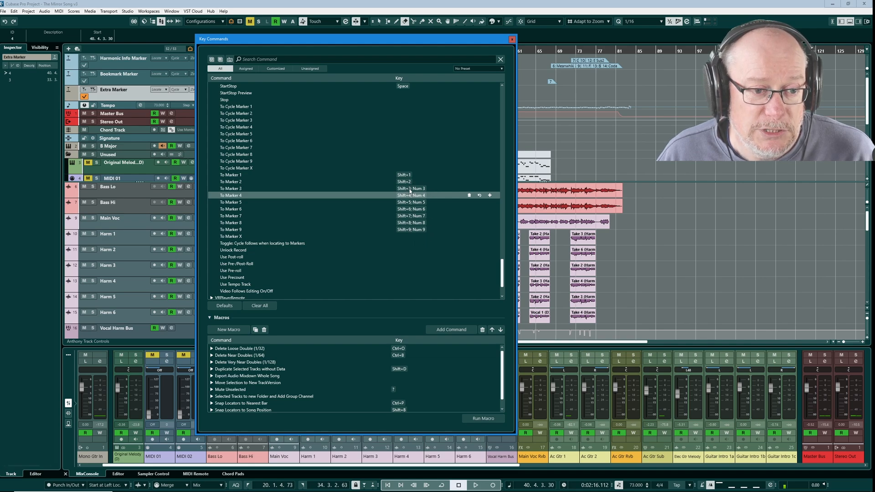
Close the Key Commands window and remove the Extra Marker track
{"action": "left_click", "coordinate": [512, 39]}
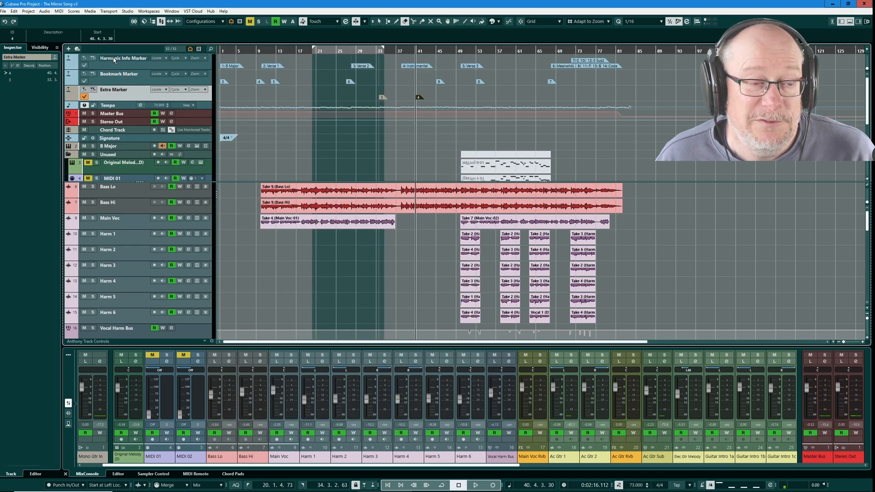
{"action": "right_click", "coordinate": [116, 97]}
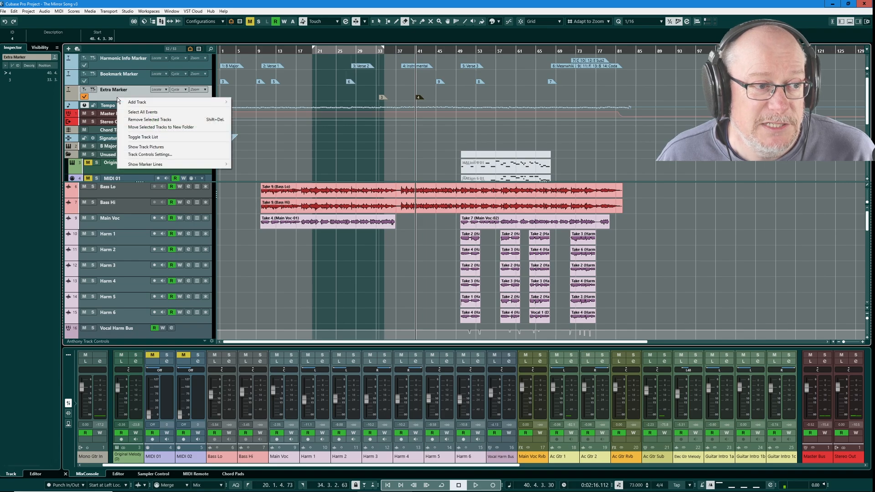
{"action": "left_click", "coordinate": [141, 120]}
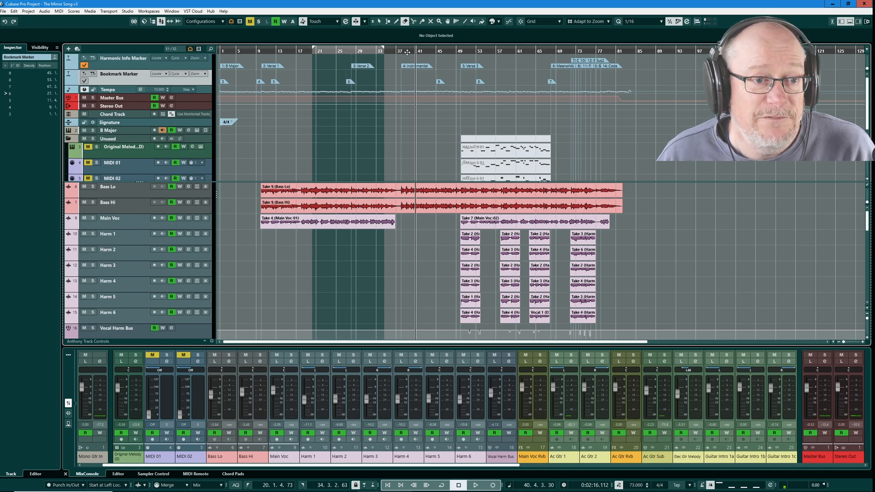
Set the left and right locators to the range of the first Take 2 event on the Harm 1 track
{"action": "left_click", "coordinate": [514, 51]}
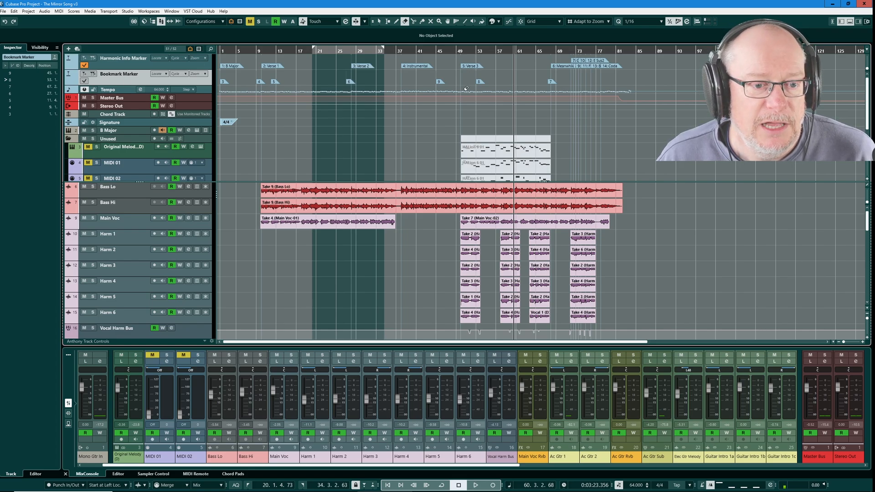
{"action": "key", "text": "1"}
{"action": "left_click", "coordinate": [473, 234]}
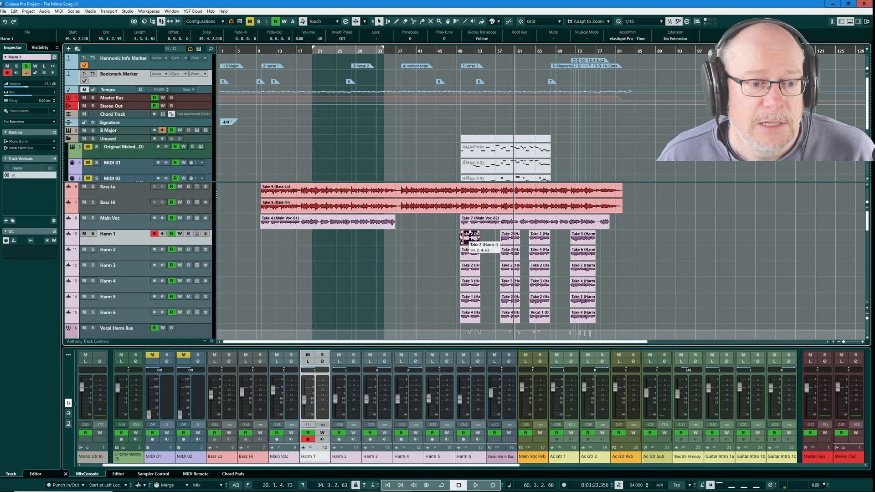
{"action": "key", "text": "p"}
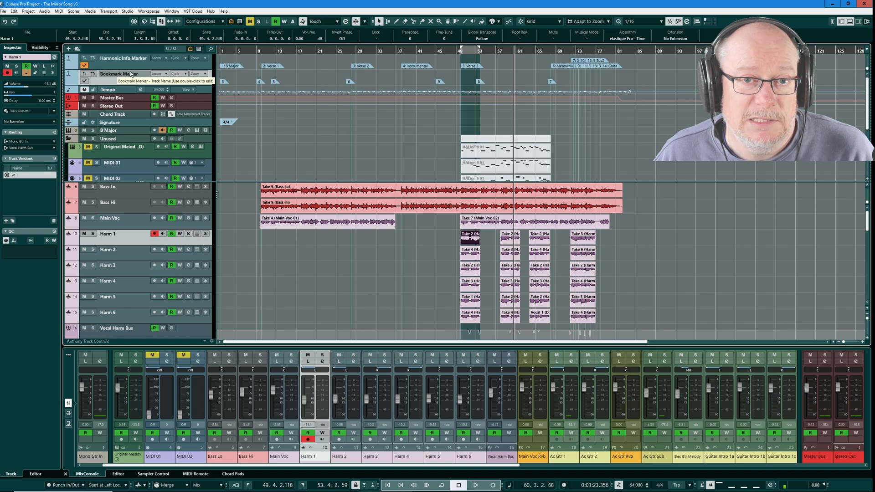
Activate the Bookmark Marker track and place the project cursor at the left locator, 49.4.2.118
{"action": "left_click", "coordinate": [84, 81]}
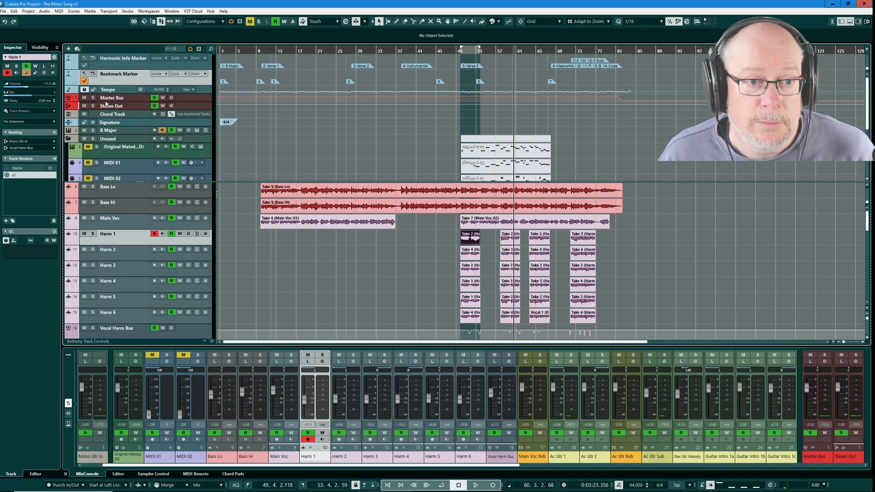
{"action": "key", "text": "space"}
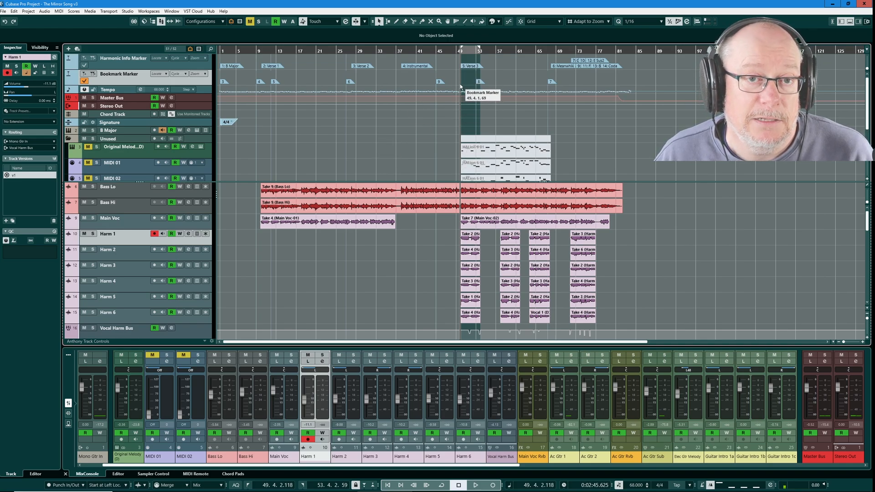
Look up the Set Marker commands in Key Commands by searching for "set", and close the window
{"action": "left_click", "coordinate": [14, 12]}
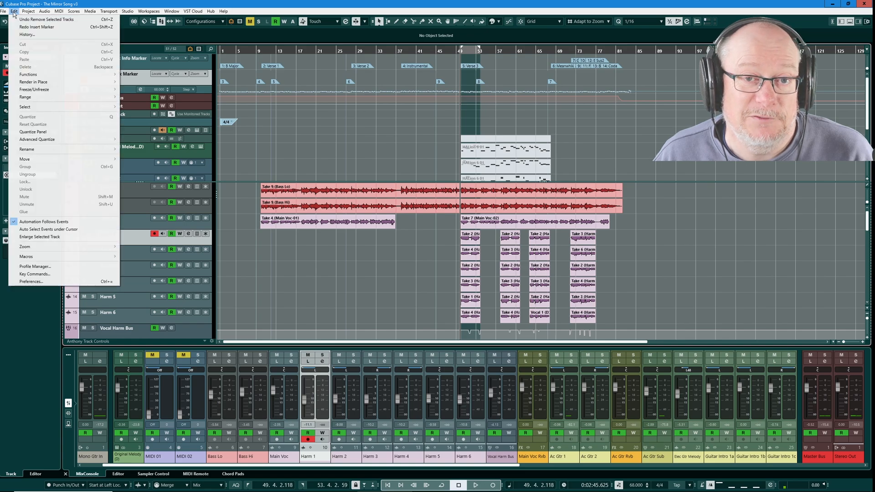
{"action": "left_click", "coordinate": [25, 273]}
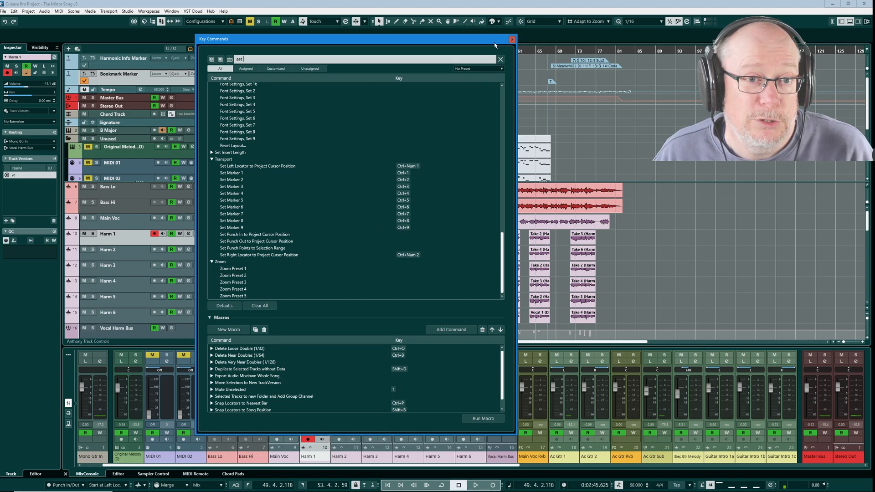
{"action": "left_click", "coordinate": [512, 40]}
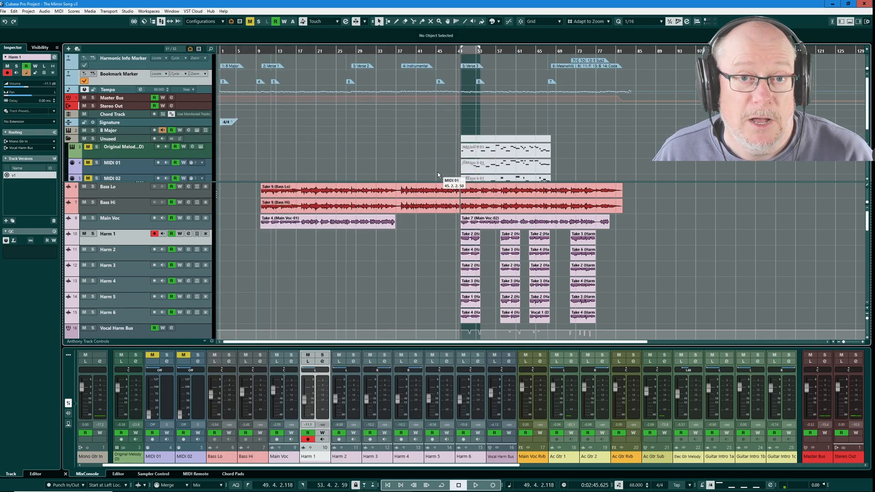
Set markers 9, 8 and 7 on the Bookmark Marker track at about 49.4.2.118, 43.1.3.45 and 31.4.3.99
{"action": "key", "text": "ctrl+9"}
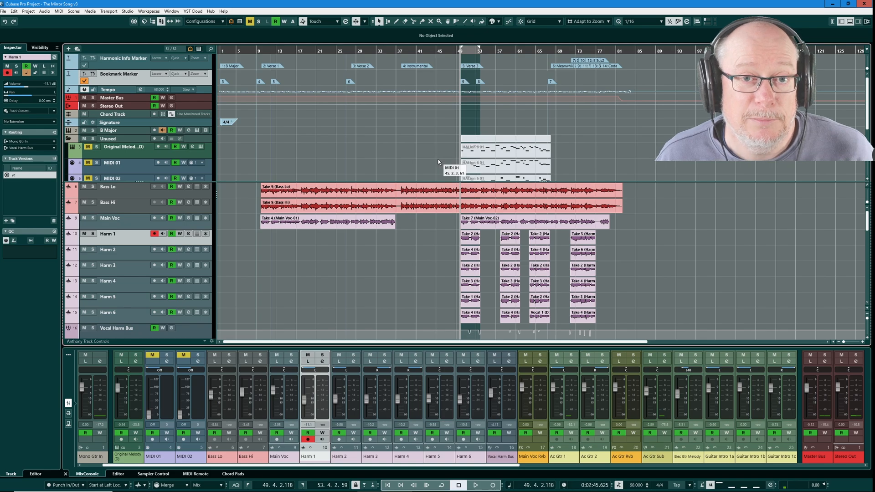
{"action": "left_click", "coordinate": [426, 51]}
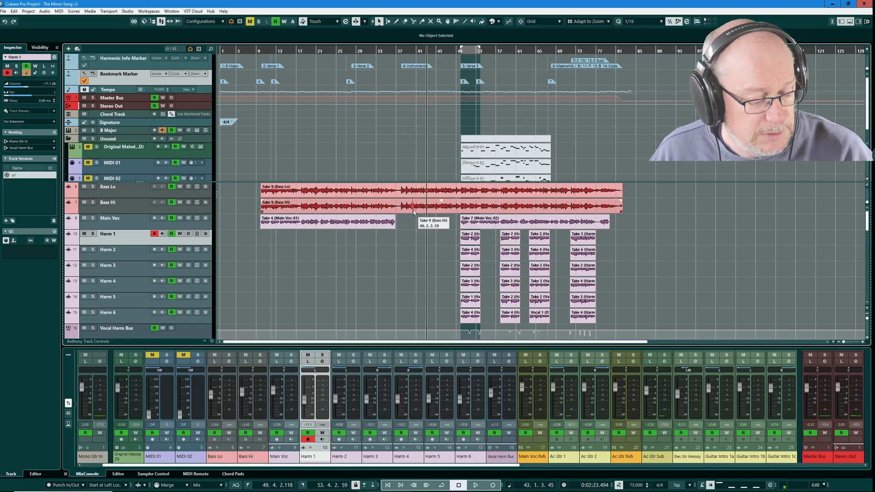
{"action": "key", "text": "ctrl+8"}
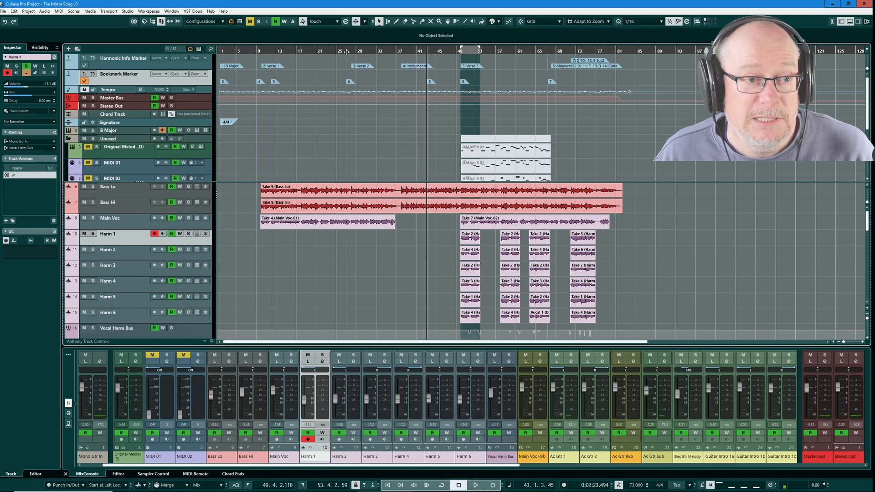
{"action": "left_click_drag", "start_coordinate": [363, 51], "coordinate": [371, 49]}
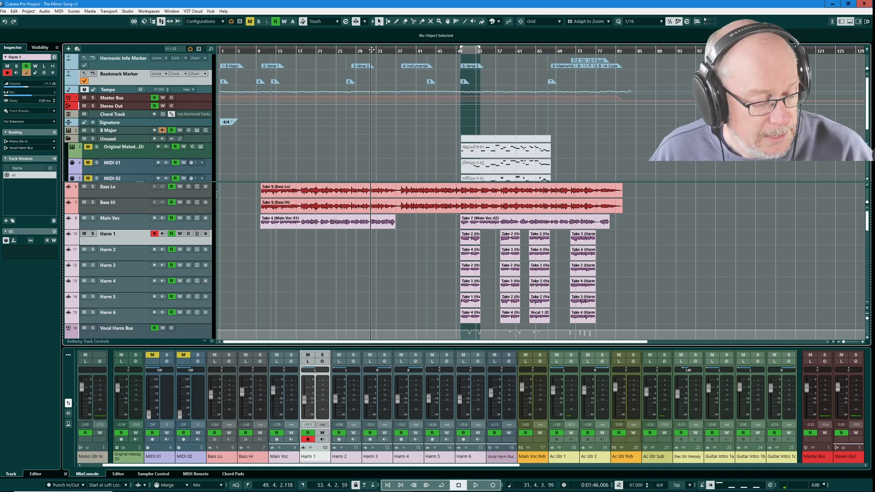
{"action": "key", "text": "Insert"}
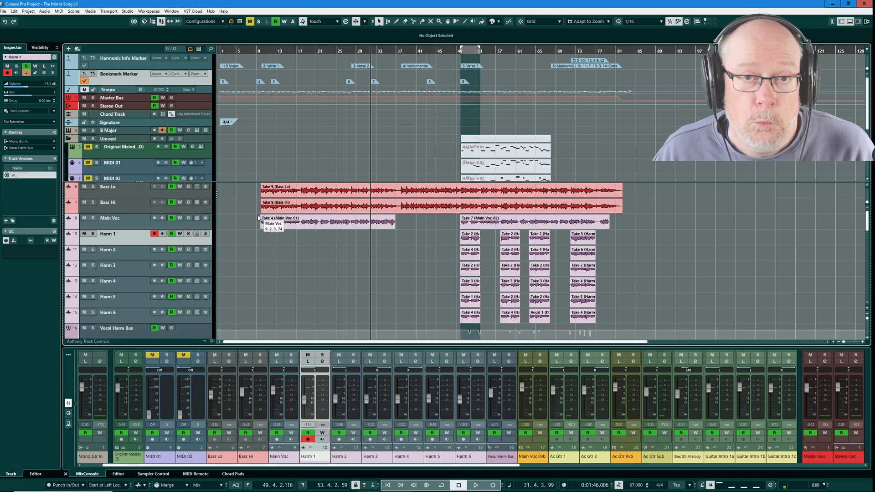
Name the Bookmark Marker track's marker at 1.1.1.0 "Song Start" and move marker 6 to about 23.2.2.116
{"action": "left_click", "coordinate": [223, 82]}
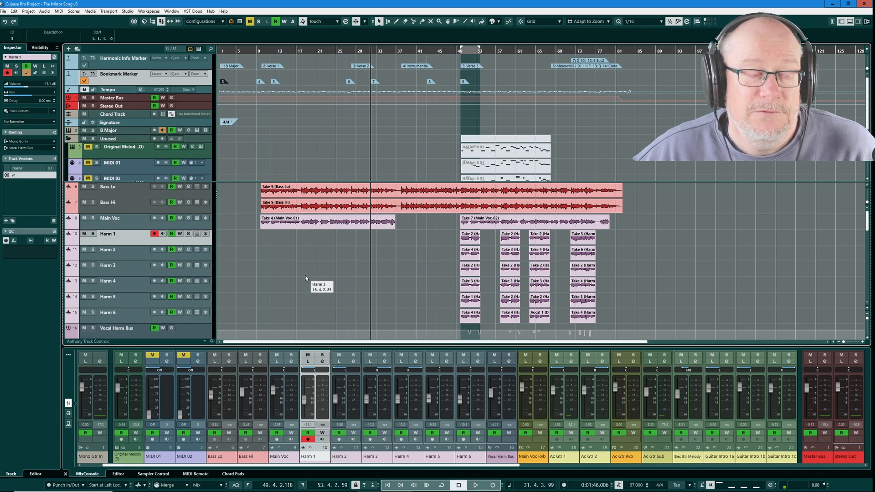
{"action": "key", "text": "Home"}
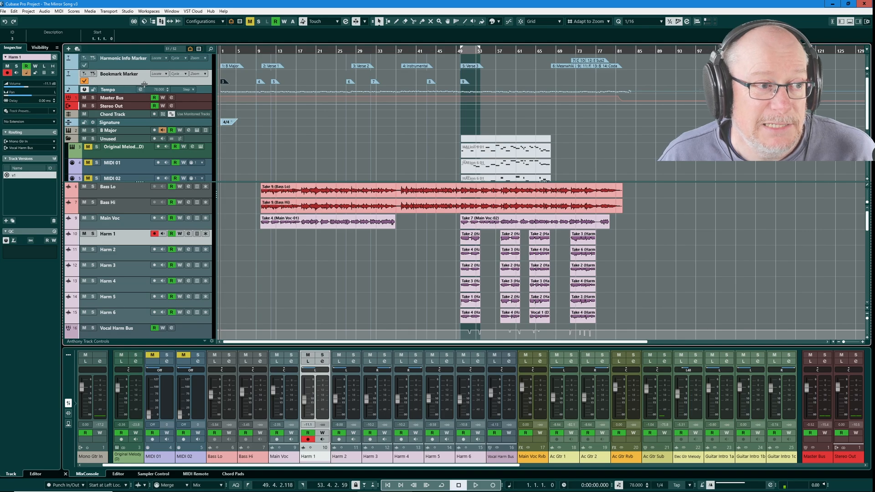
{"action": "scroll", "coordinate": [288, 226], "scroll_direction": "down", "scroll_amount": 5}
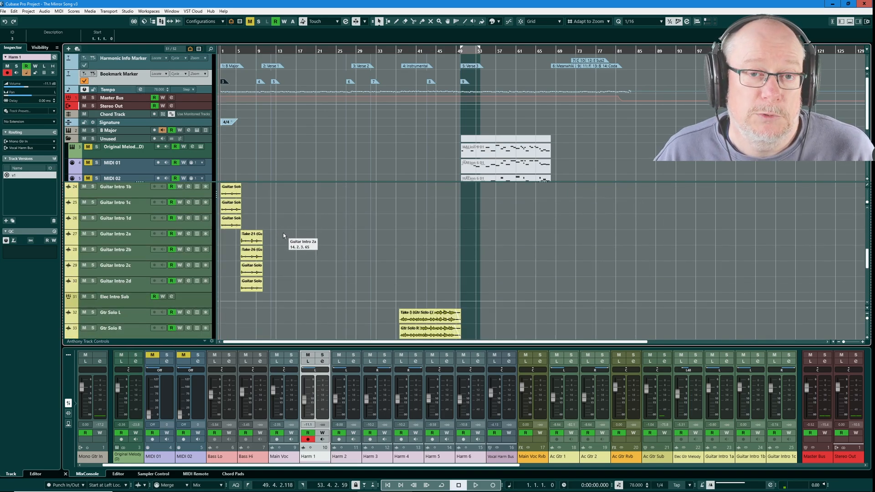
{"action": "scroll", "coordinate": [283, 233], "scroll_direction": "up", "scroll_amount": 5}
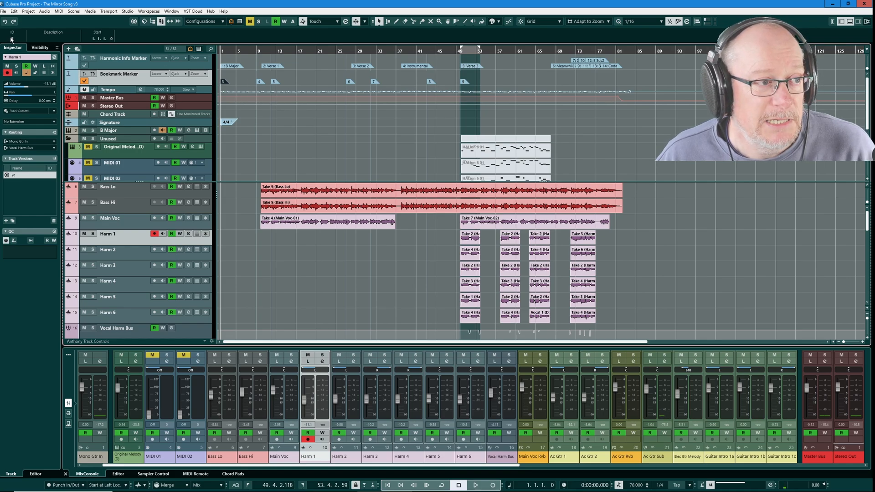
{"action": "left_click", "coordinate": [50, 38]}
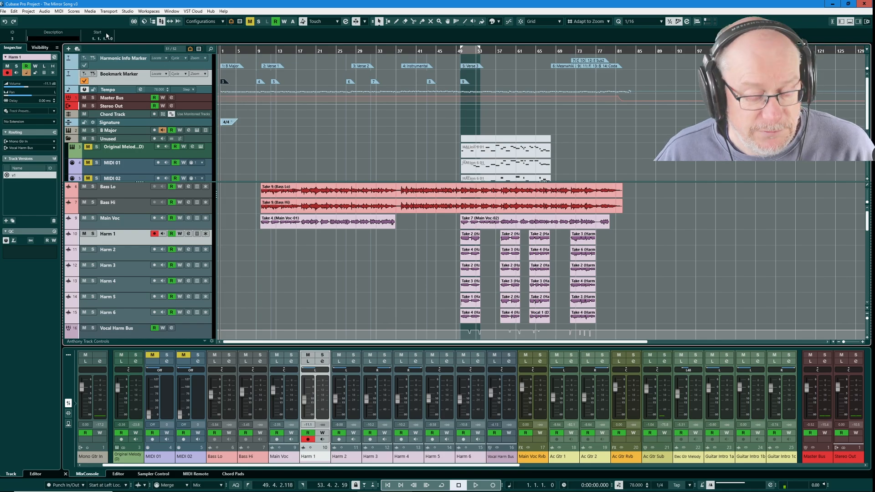
{"action": "type", "text": "Song Start"}
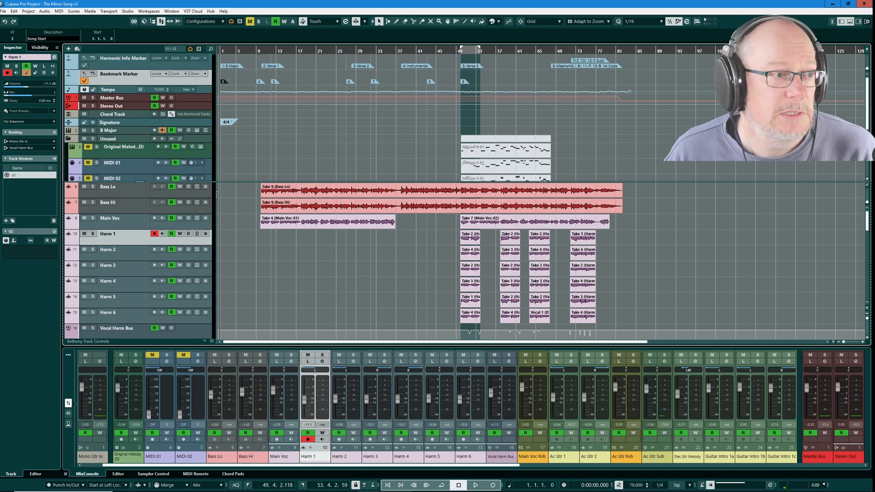
{"action": "key", "text": "Return"}
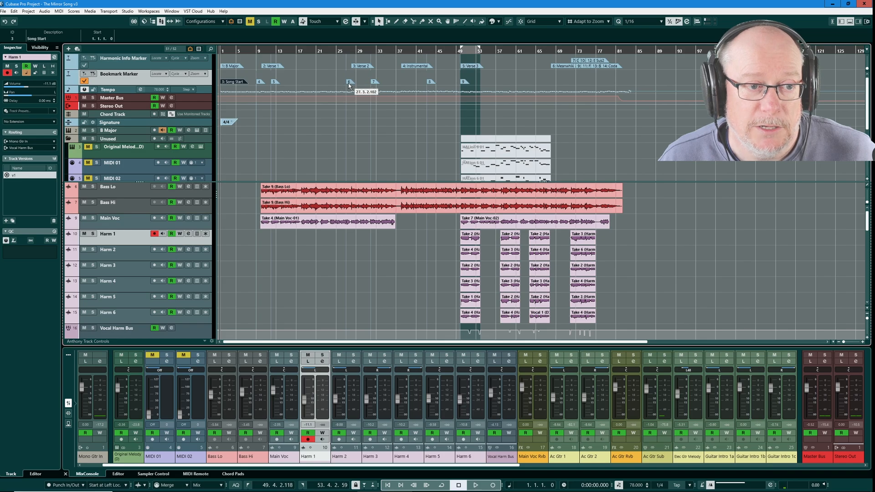
{"action": "left_click_drag", "start_coordinate": [349, 84], "coordinate": [329, 81]}
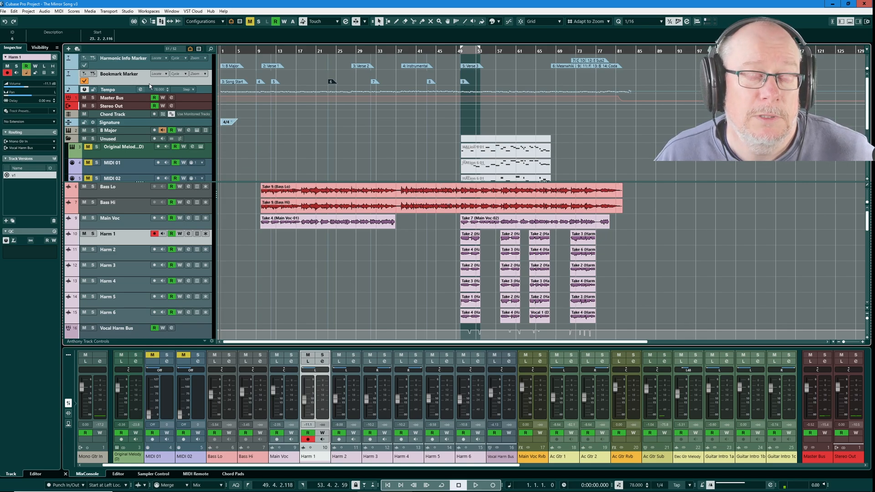
{"action": "left_click", "coordinate": [364, 222]}
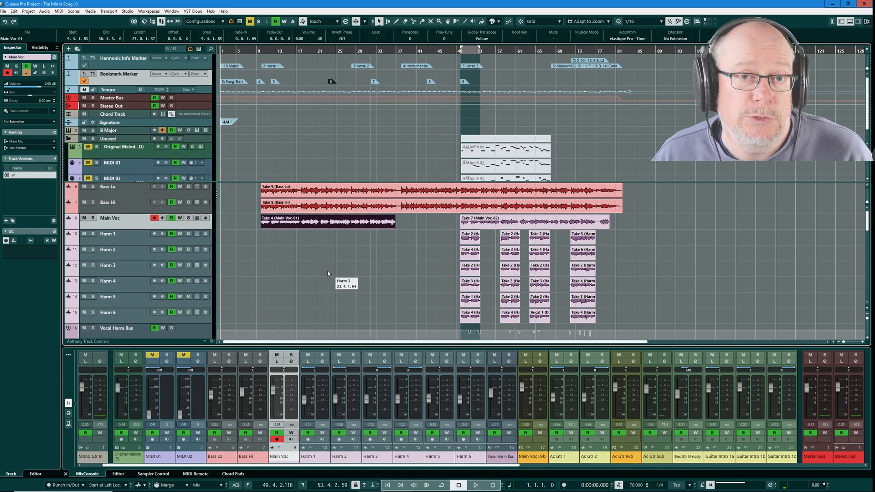
{"action": "left_click", "coordinate": [512, 222]}
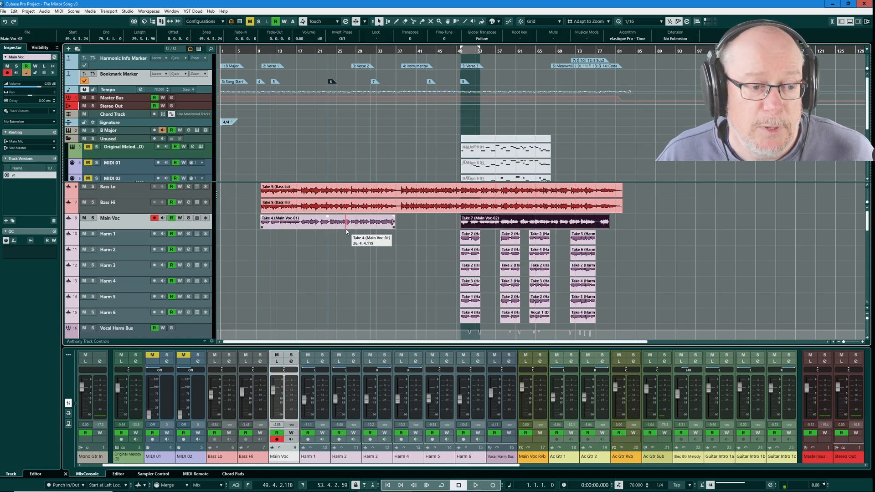
{"action": "left_click", "coordinate": [388, 222]}
{"action": "left_click", "coordinate": [515, 224]}
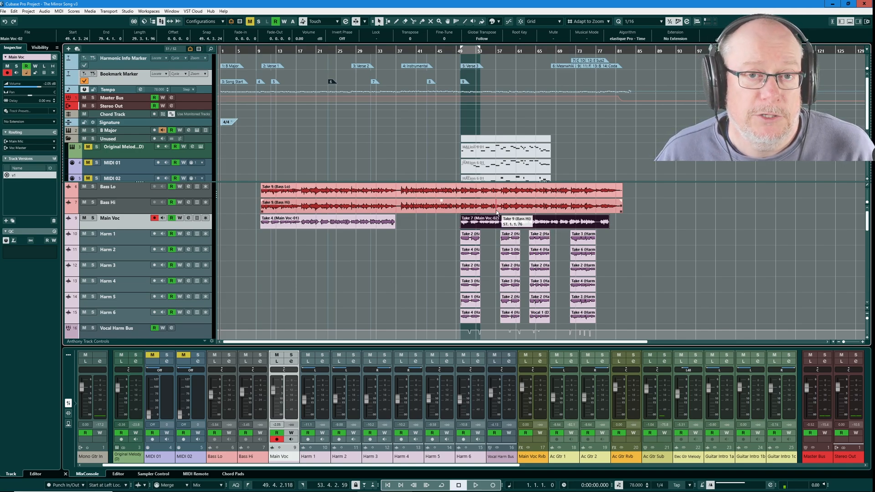
Set the locators to the first Main Voc event, Take 4 (Main Voc-01), and switch cycle mode on and off
{"action": "left_click", "coordinate": [334, 224]}
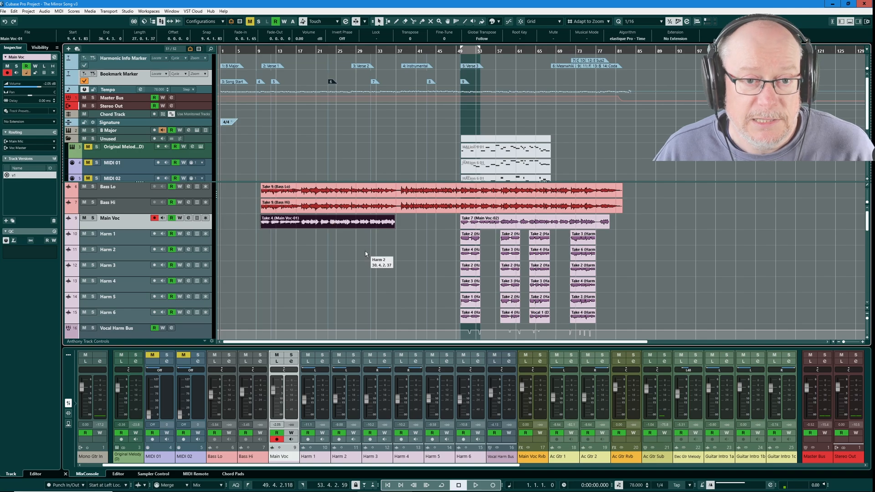
{"action": "key", "text": "p"}
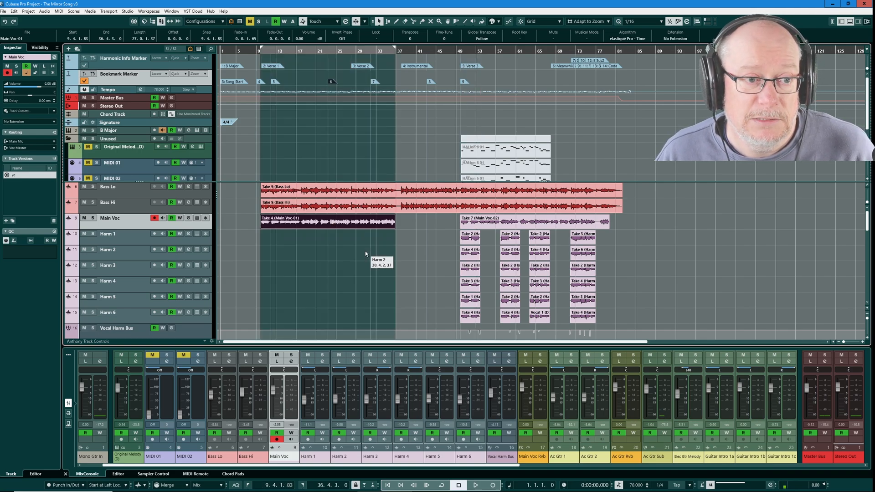
{"action": "key", "text": "KP_Divide"}
{"action": "key", "text": "KP_Divide"}
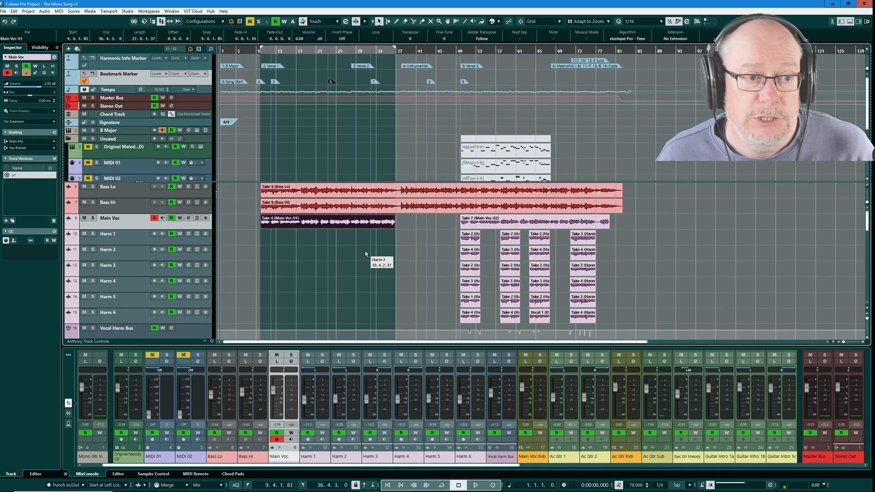
Set the locators to the second Main Voc event, Take 7 (Main Voc-02), and switch cycle mode on and off
{"action": "left_click", "coordinate": [557, 221]}
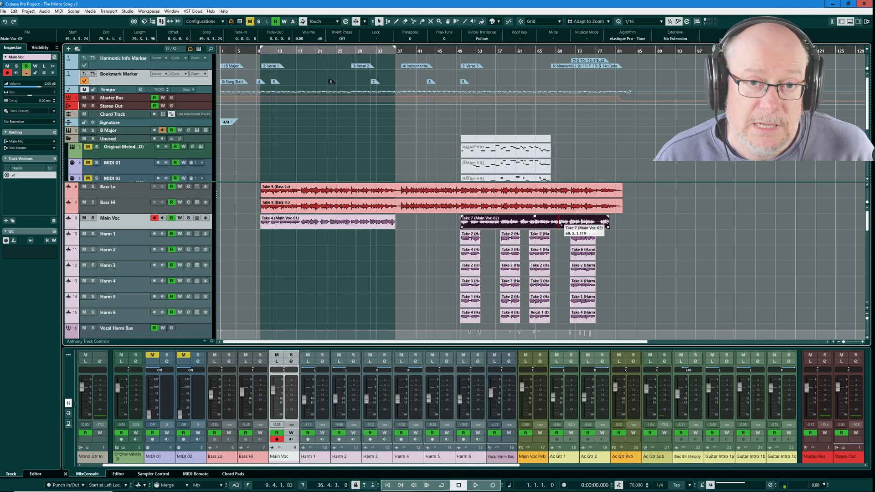
{"action": "key", "text": "p"}
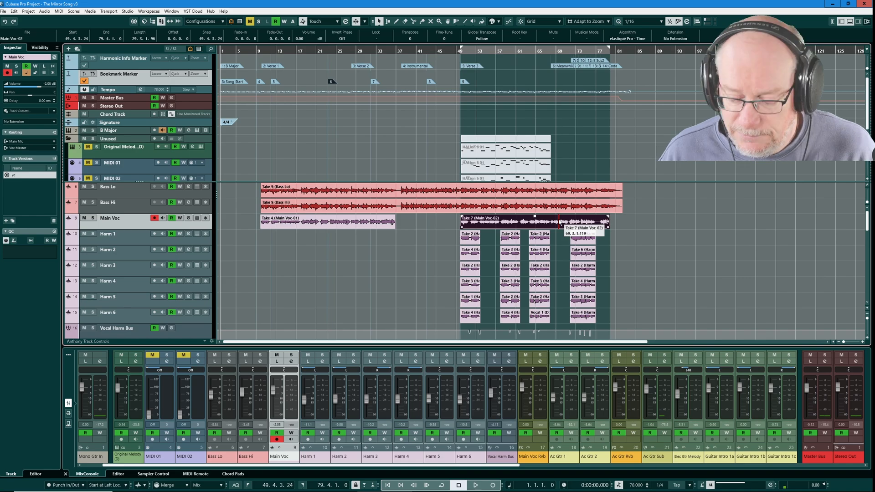
{"action": "key", "text": "KP_Divide"}
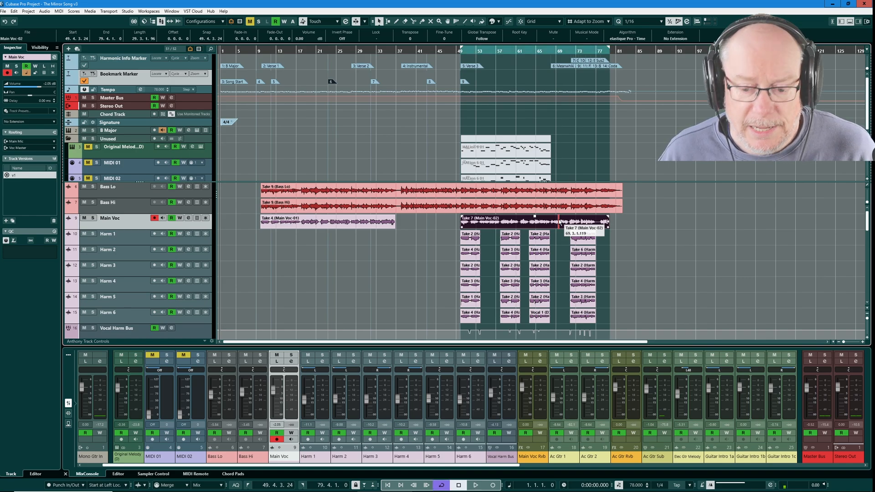
{"action": "key", "text": "KP_Divide"}
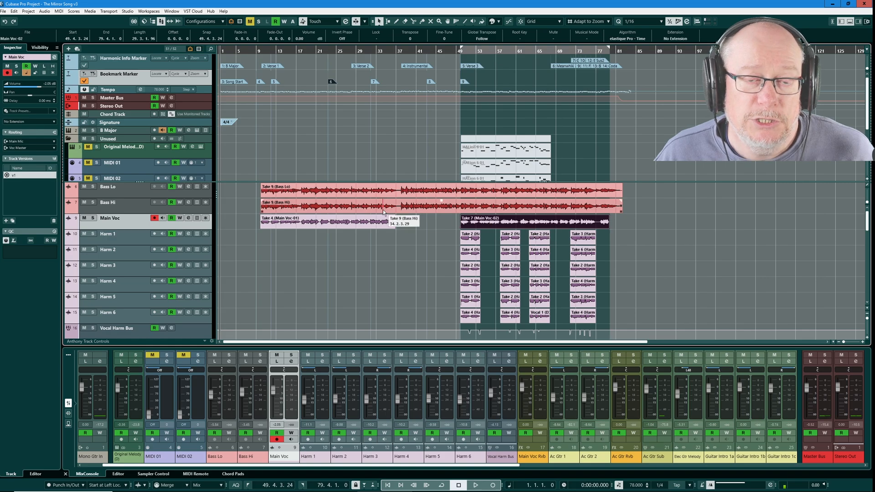
Set the locators to the first Main Voc event and add a cycle marker for that range on the Bookmark Marker track
{"action": "left_click", "coordinate": [334, 224]}
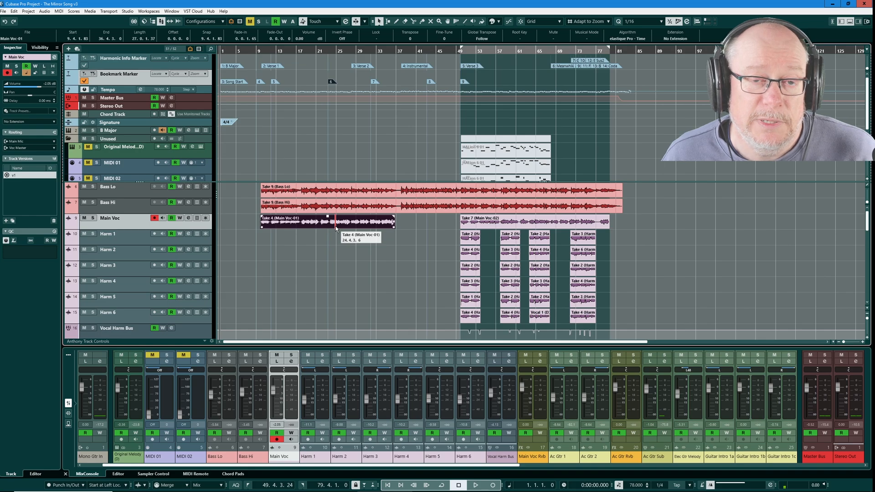
{"action": "key", "text": "p"}
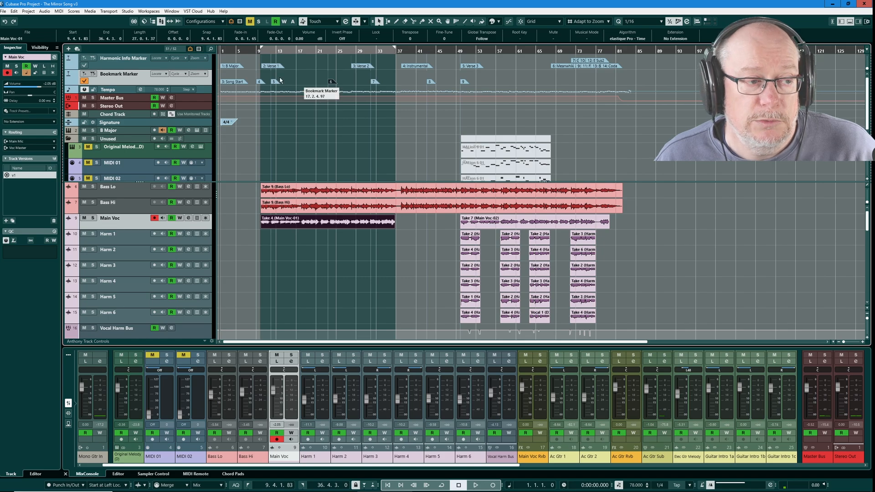
{"action": "left_click", "coordinate": [93, 73]}
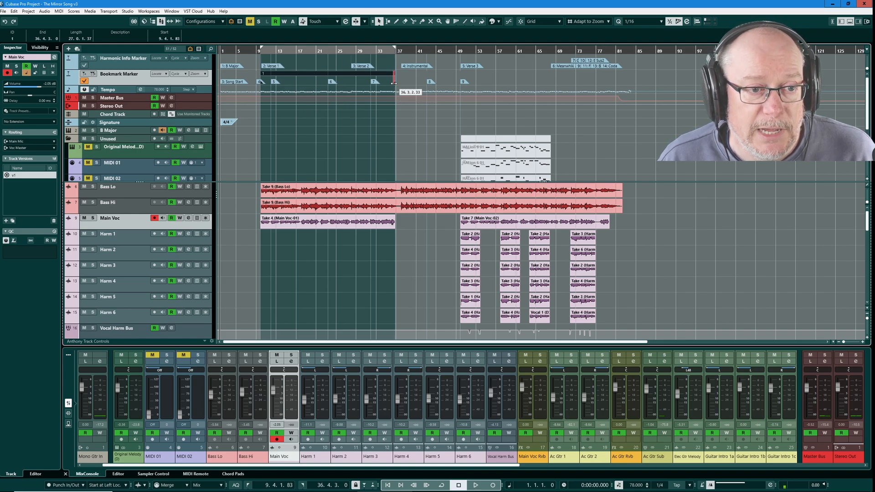
Try resizing the new cycle marker's end to about 36.4.3.90 and erasing it, and undo these changes
{"action": "mouse_move", "coordinate": [394, 83]}
{"action": "left_mouse_down"}
{"action": "mouse_move", "coordinate": [410, 83]}
{"action": "mouse_move", "coordinate": [388, 83]}
{"action": "mouse_move", "coordinate": [420, 120]}
{"action": "mouse_move", "coordinate": [386, 83]}
{"action": "mouse_move", "coordinate": [401, 83]}
{"action": "mouse_move", "coordinate": [376, 85]}
{"action": "mouse_move", "coordinate": [395, 84]}
{"action": "left_mouse_up"}
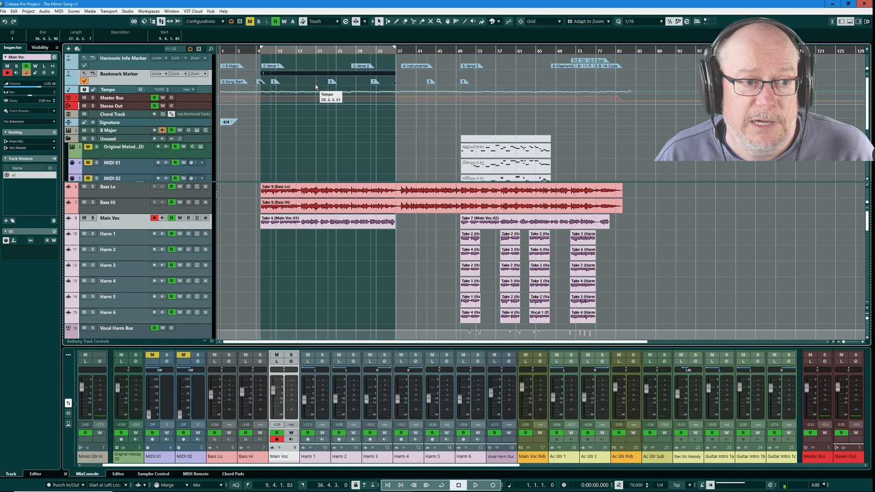
{"action": "key", "text": "5"}
{"action": "left_click", "coordinate": [341, 74]}
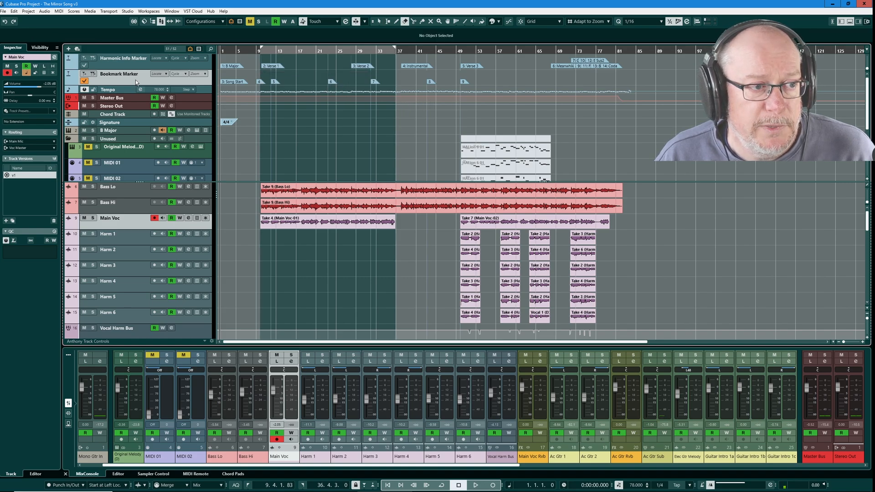
{"action": "key", "text": "ctrl+z"}
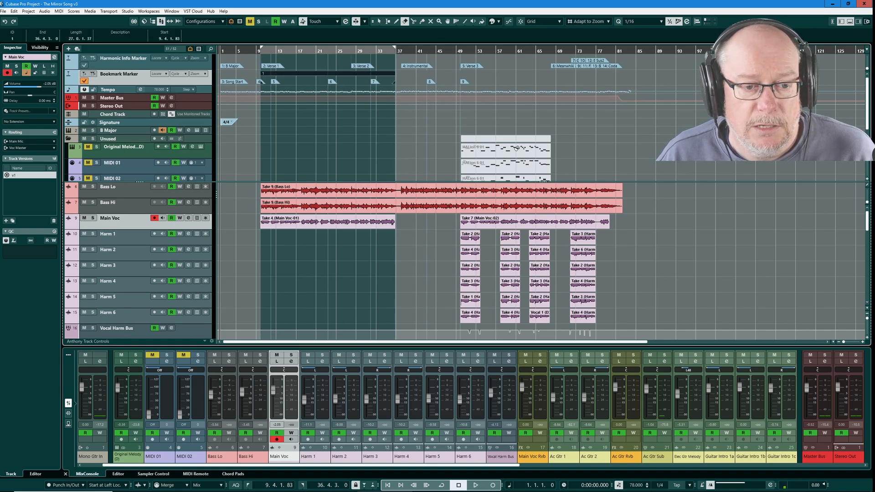
{"action": "key", "text": "1"}
Set the locators to the second Main Voc event and add a cycle marker for that range on the Bookmark Marker track
{"action": "left_click", "coordinate": [519, 222]}
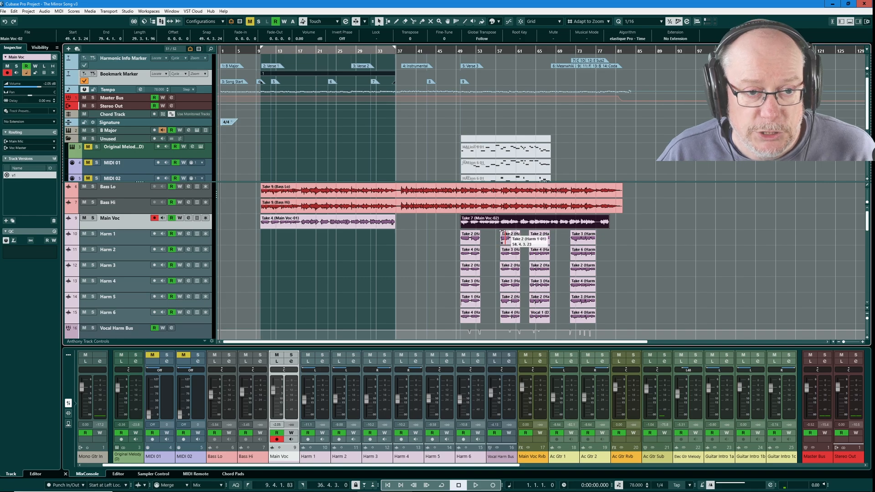
{"action": "key", "text": "p"}
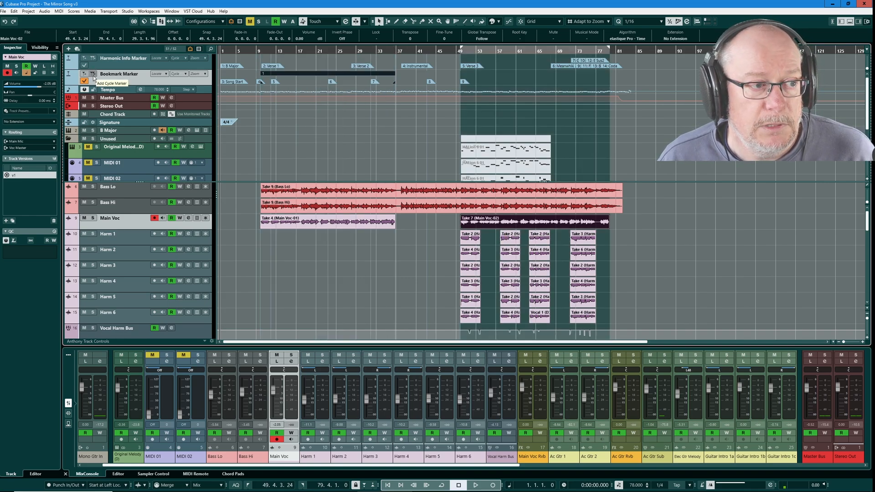
{"action": "left_click", "coordinate": [93, 79]}
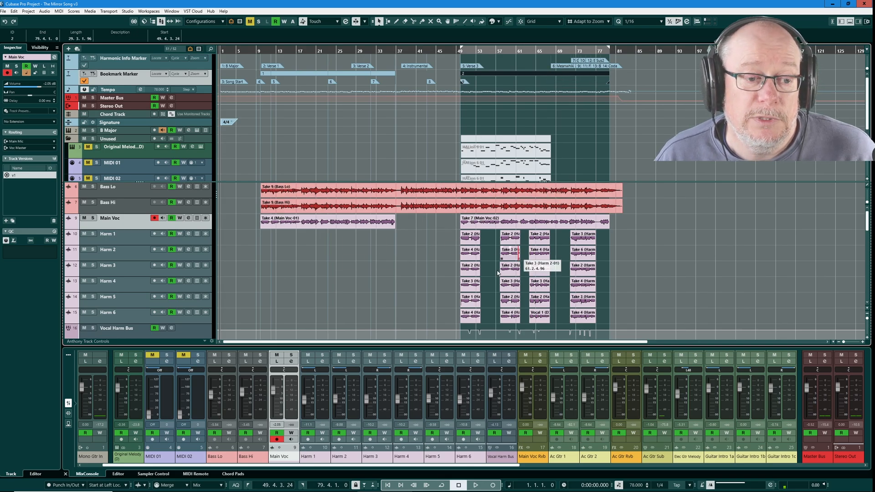
Recall the locator ranges of cycle markers 1 and 2 on the Bookmark Marker track in turn, ending on cycle marker 2
{"action": "left_click", "coordinate": [321, 75]}
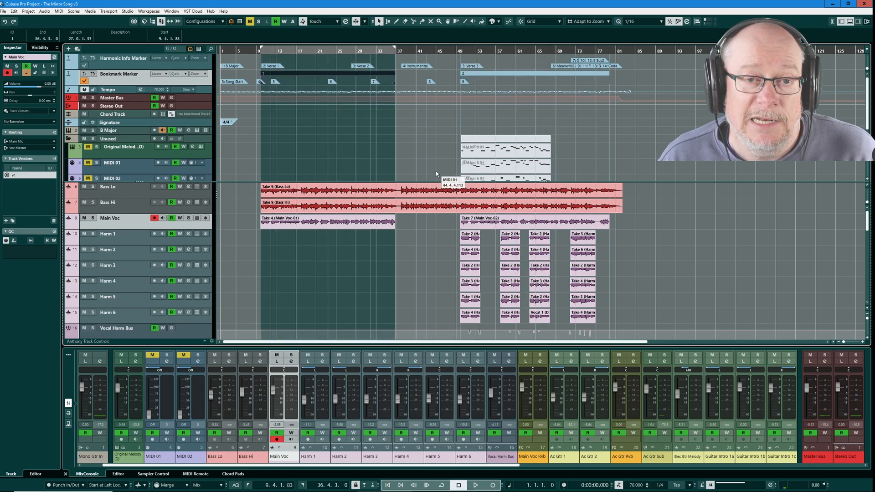
{"action": "left_click", "coordinate": [529, 75]}
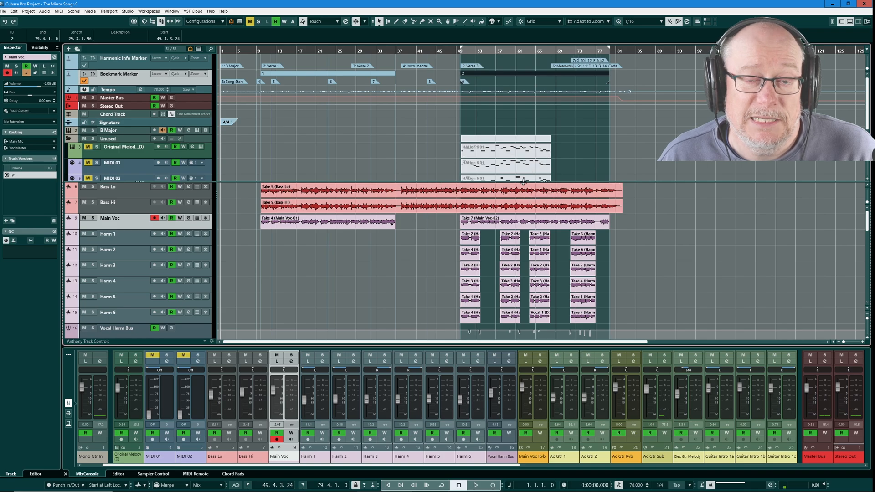
{"action": "left_click", "coordinate": [337, 74]}
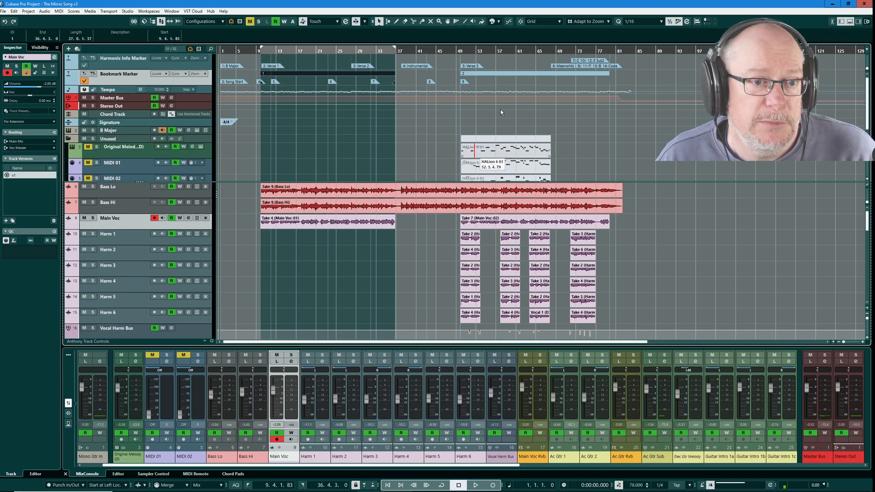
{"action": "left_click", "coordinate": [481, 73]}
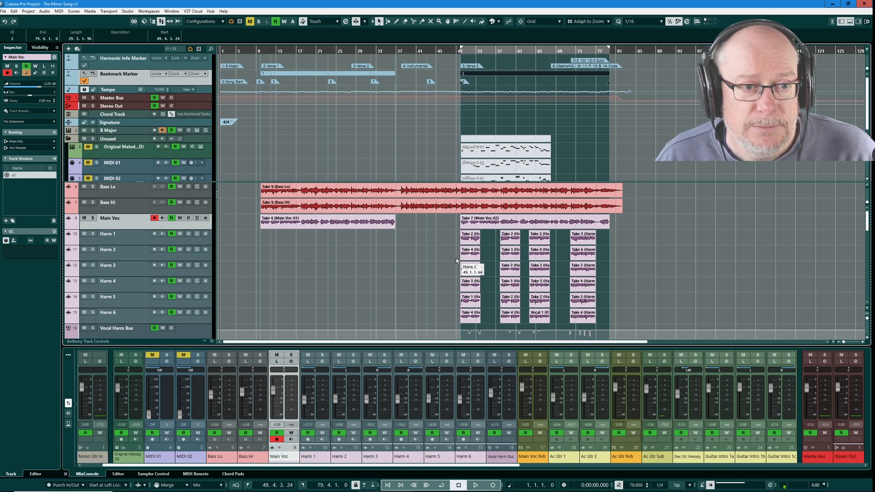
Name cycle marker 2 on the Bookmark Marker track "Verse 2"
{"action": "left_click", "coordinate": [126, 39]}
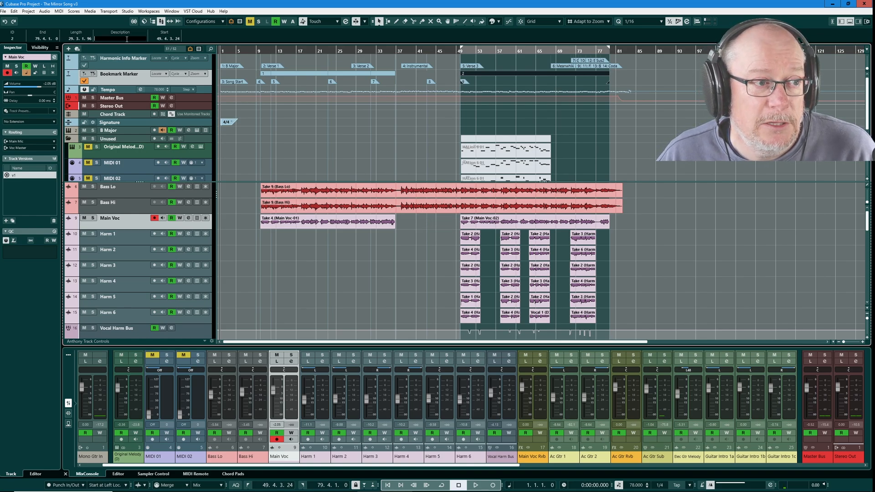
{"action": "type", "text": "Vers"}
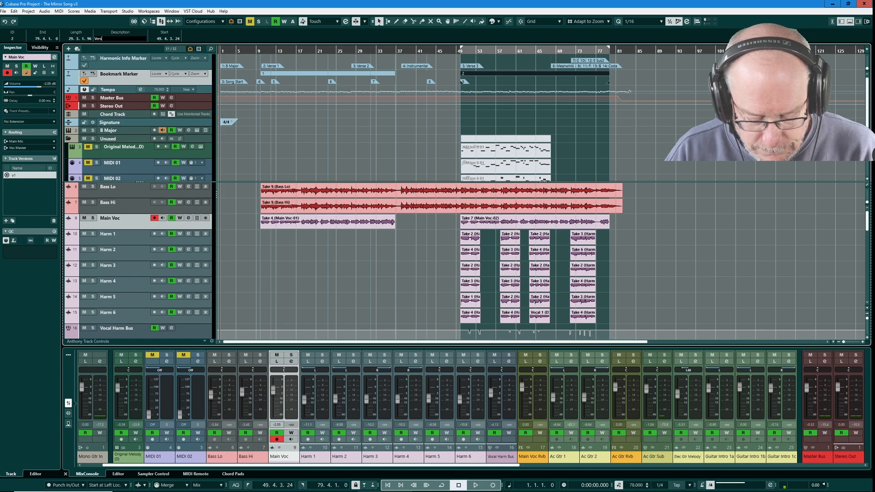
{"action": "type", "text": "e 2"}
{"action": "key", "text": "Return"}
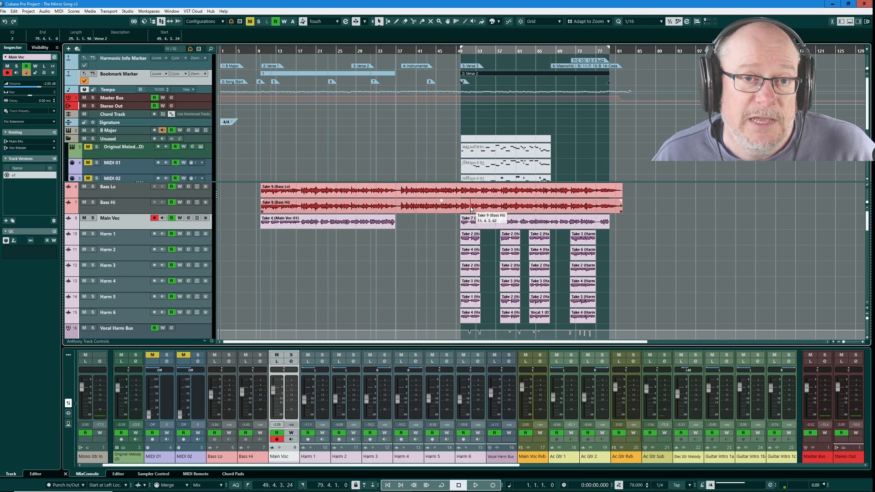
Examine the Show Marker Lines options for the marker tracks and set the display to Off
{"action": "right_click", "coordinate": [140, 82]}
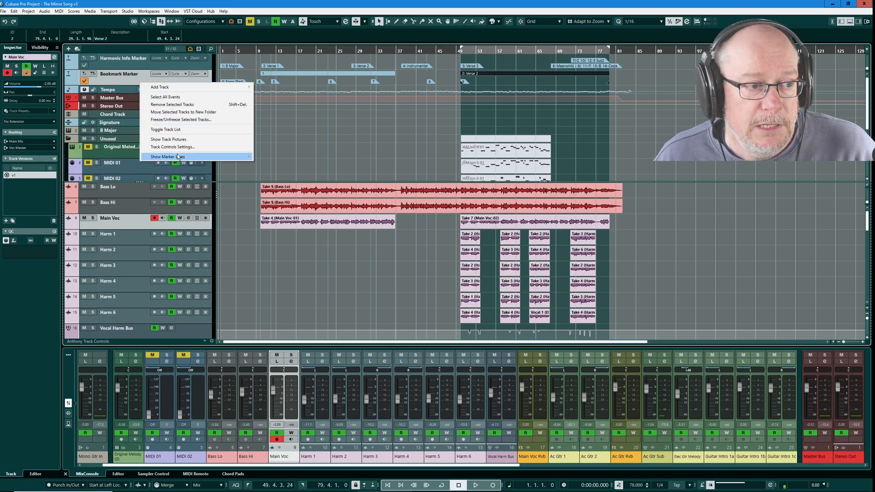
{"action": "mouse_move", "coordinate": [157, 160]}
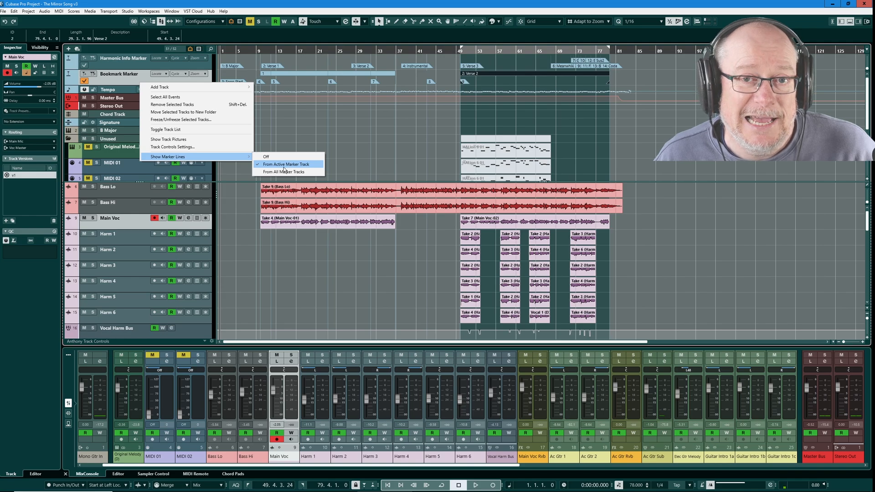
{"action": "left_click", "coordinate": [145, 66]}
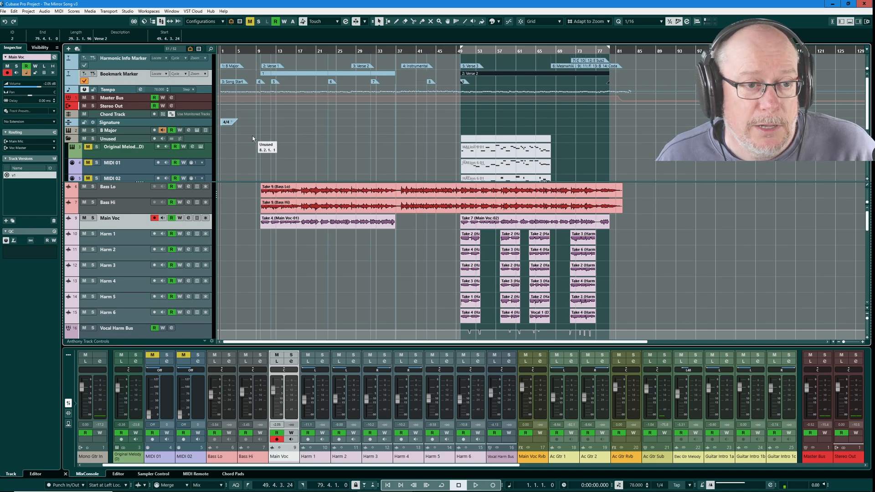
{"action": "right_click", "coordinate": [177, 81]}
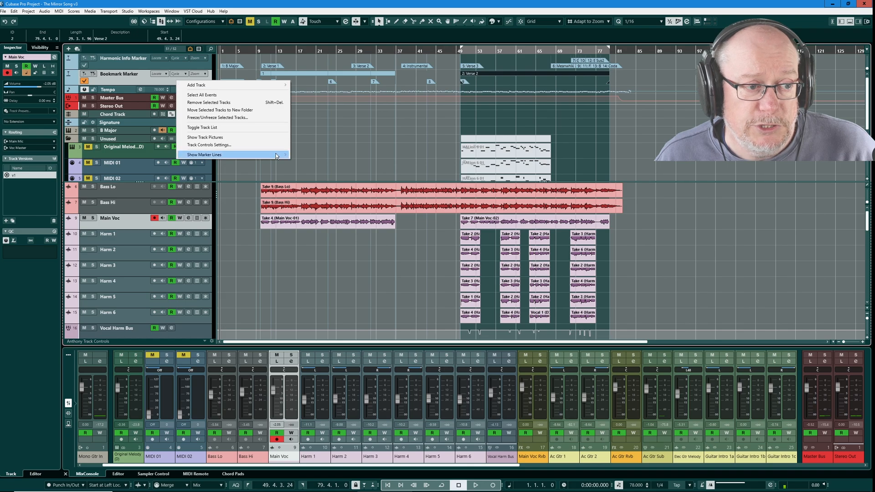
{"action": "mouse_move", "coordinate": [272, 153]}
{"action": "left_click", "coordinate": [304, 155]}
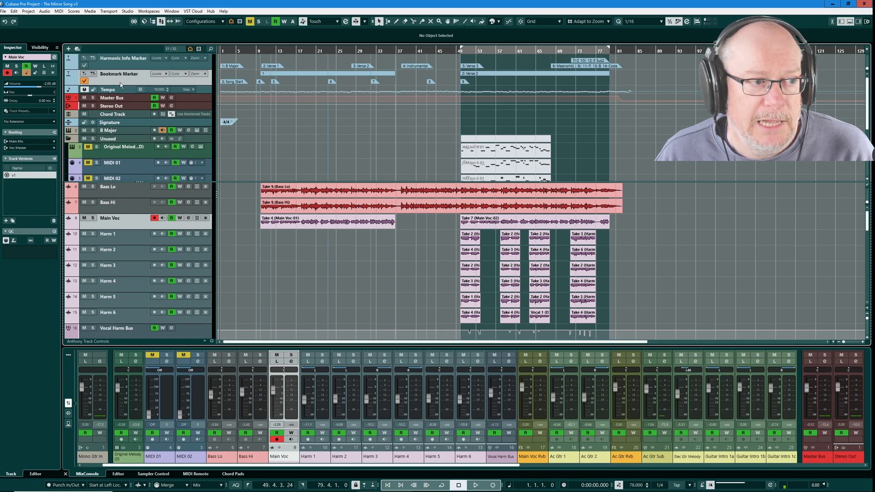
Shrink the Harmonic Info Marker and Bookmark Marker tracks to a single row and expand each back to two rows
{"action": "left_click_drag", "start_coordinate": [123, 85], "coordinate": [136, 62]}
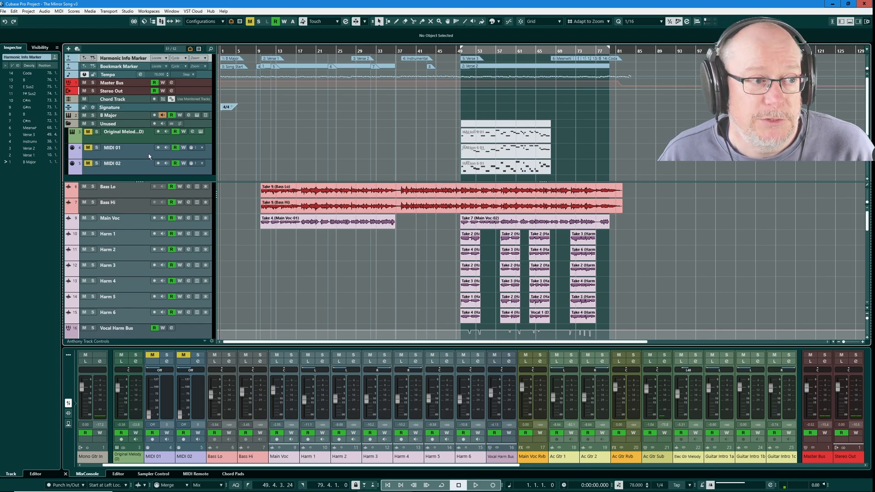
{"action": "left_click", "coordinate": [136, 67]}
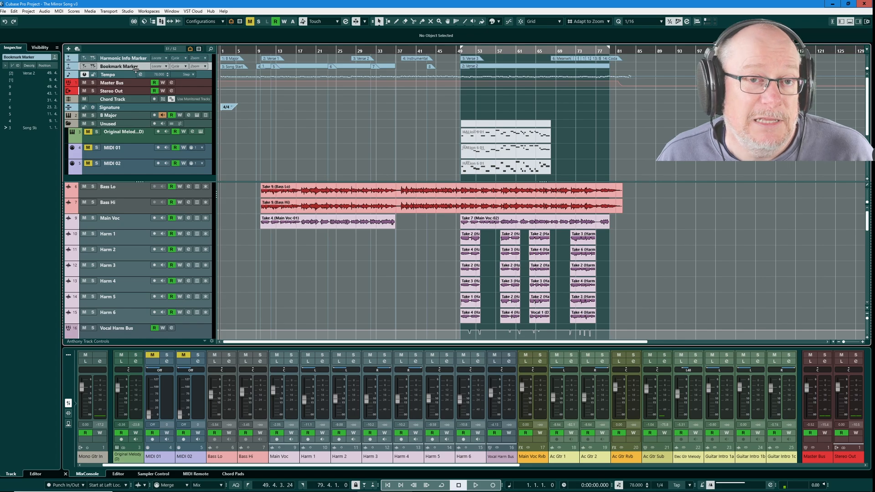
{"action": "left_click_drag", "start_coordinate": [136, 70], "coordinate": [135, 77]}
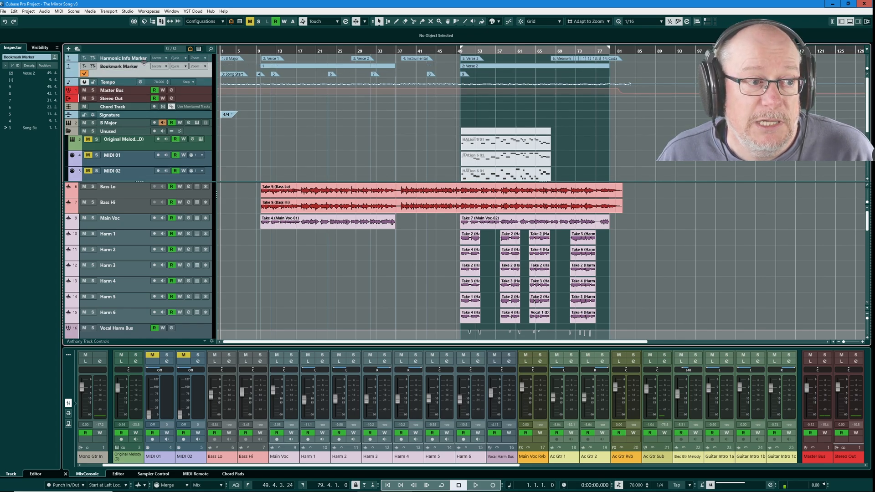
{"action": "left_click_drag", "start_coordinate": [144, 62], "coordinate": [143, 70]}
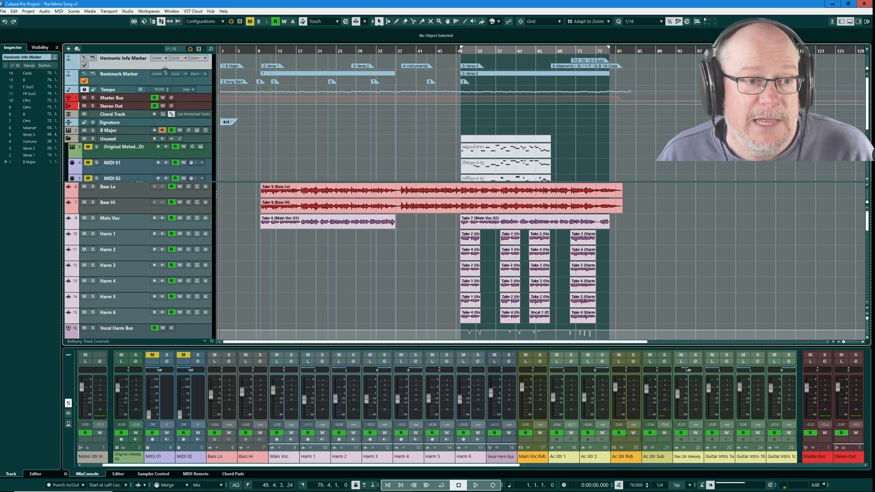
Recall the ranges of Bookmark Marker cycle markers 1 and 2 in turn, and set the locators to the Take 4 (Main Voc-01) event
{"action": "left_click", "coordinate": [320, 73]}
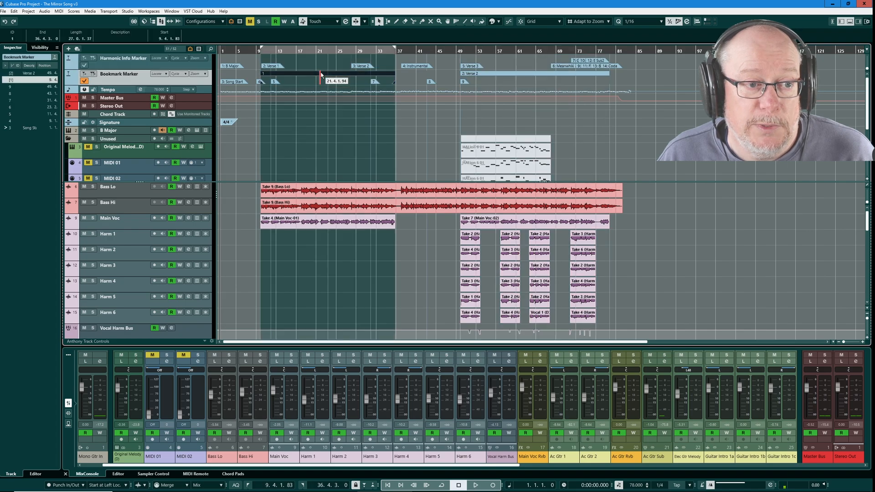
{"action": "left_click", "coordinate": [536, 75]}
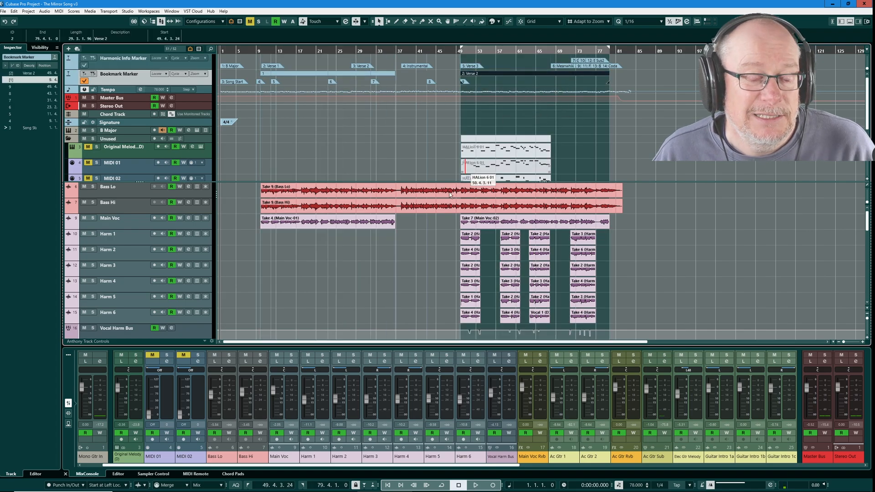
{"action": "left_click", "coordinate": [337, 226]}
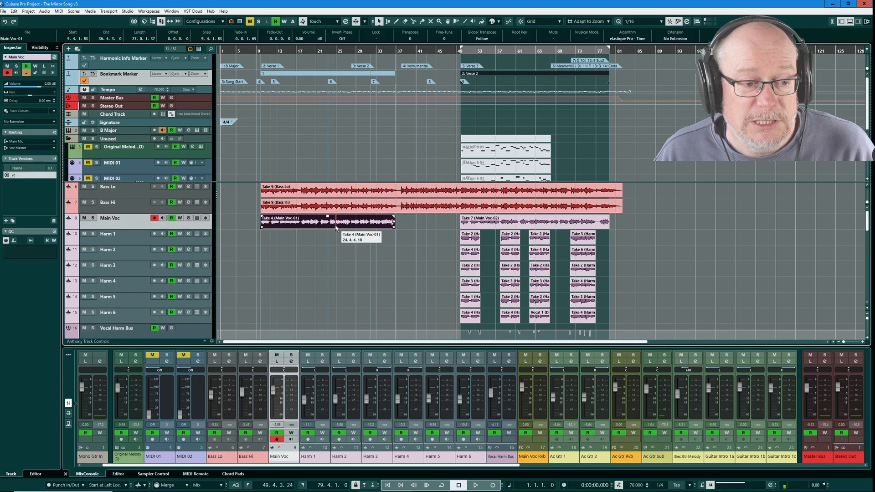
{"action": "key", "text": "p"}
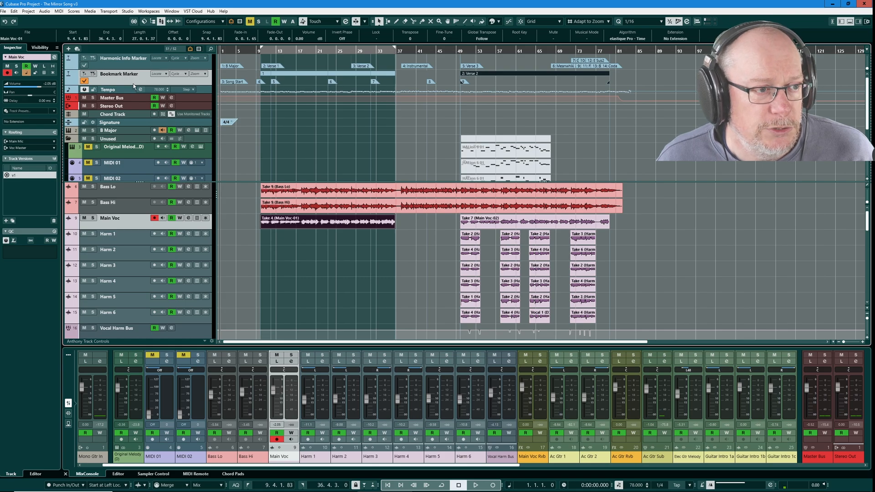
Draw a position marker at about bar 20 on the Harmonic Info Marker track and return to the selection tool
{"action": "left_click", "coordinate": [135, 65]}
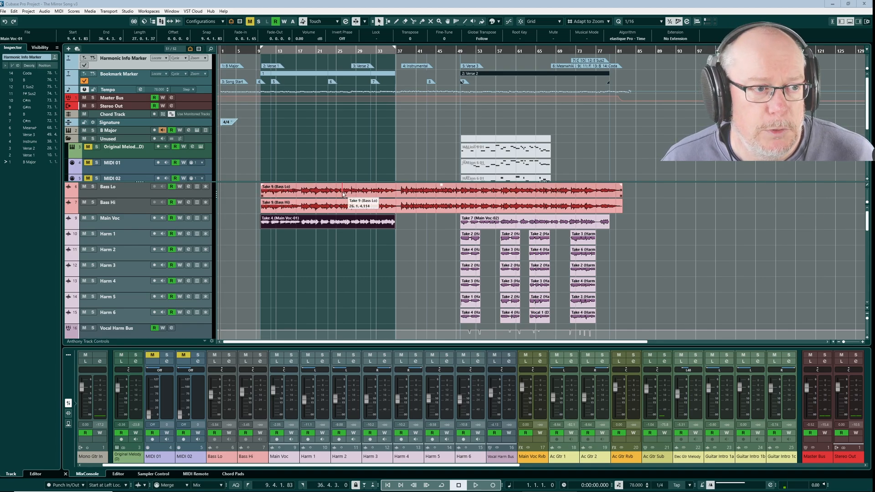
{"action": "left_click", "coordinate": [229, 66]}
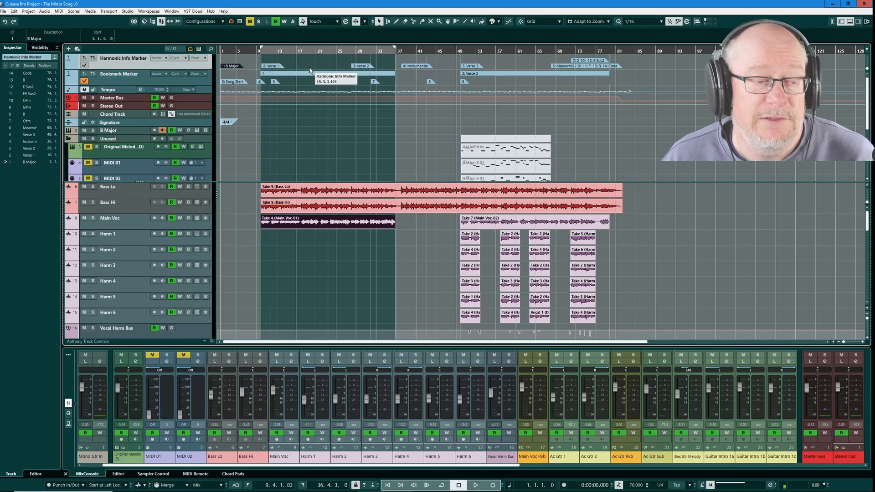
{"action": "key", "text": "8"}
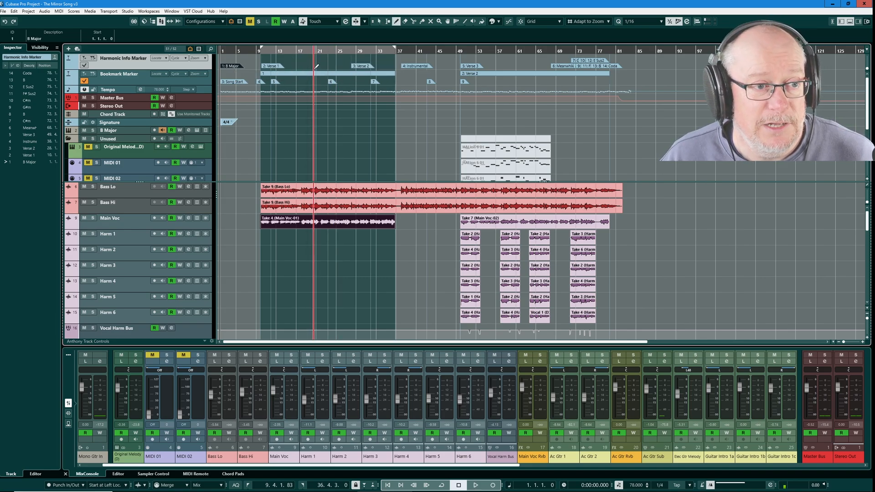
{"action": "left_click", "coordinate": [316, 66]}
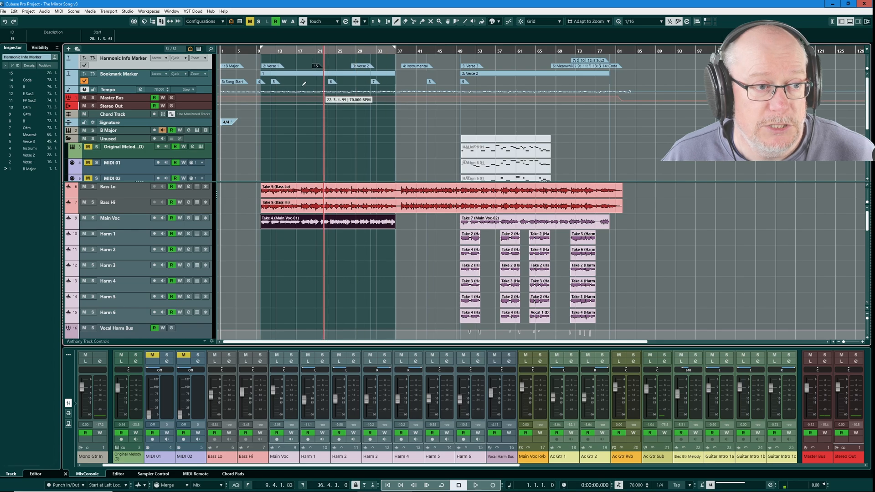
{"action": "key", "text": "1"}
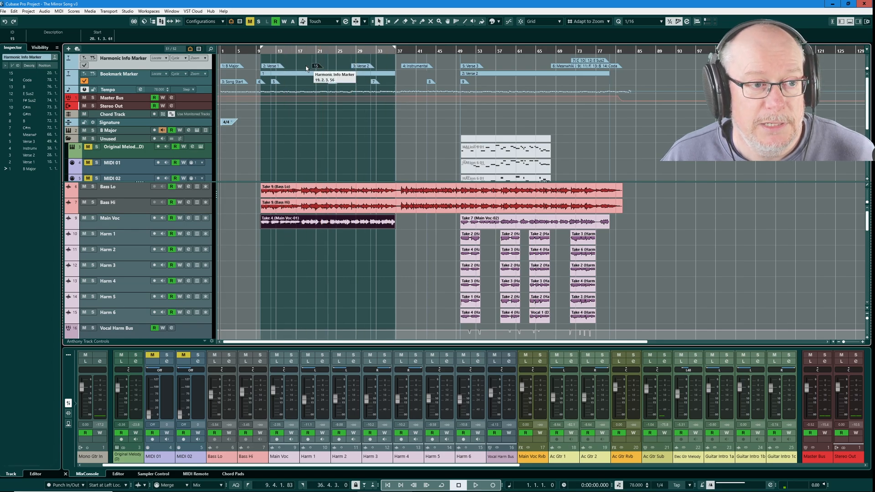
Name the position marker at bar 20 on the Harmonic Info Marker track "B Minor"
{"action": "left_click", "coordinate": [61, 39]}
{"action": "type", "text": "B"}
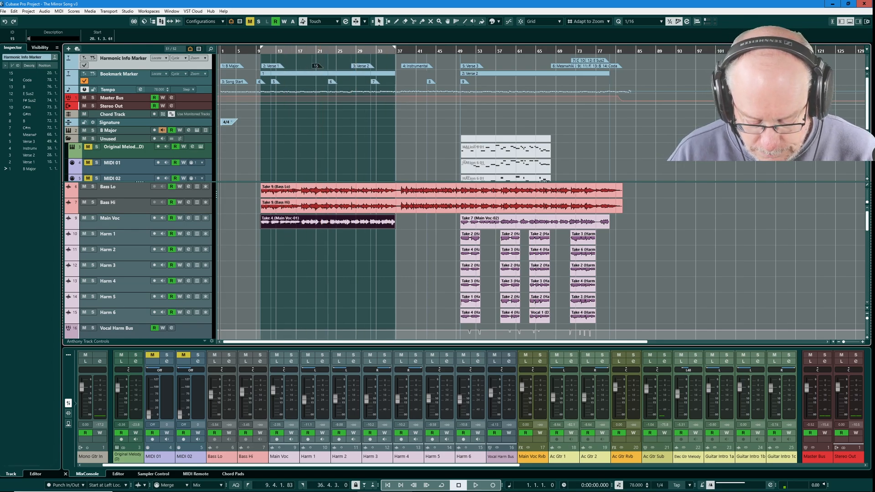
{"action": "type", "text": " Minor"}
{"action": "key", "text": "Return"}
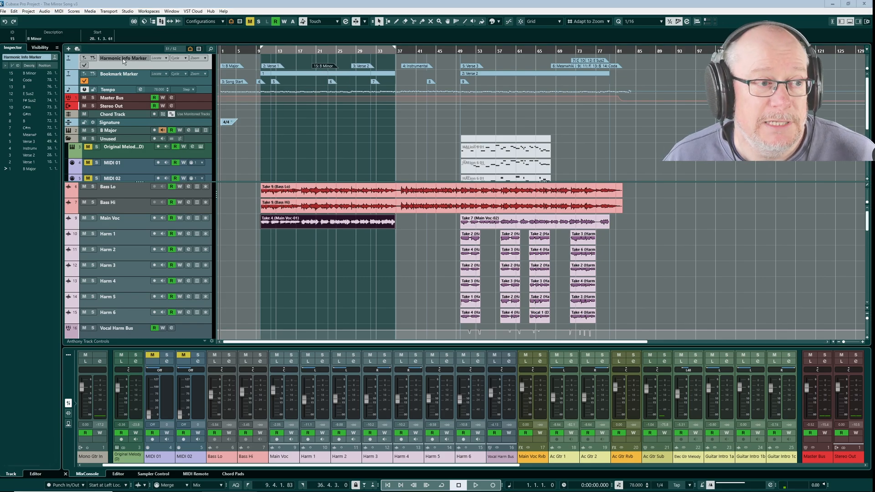
Extend the B Minor marker's description with its scale notes so it reads "B Minor B C# D E F# G A"
{"action": "left_click", "coordinate": [55, 39]}
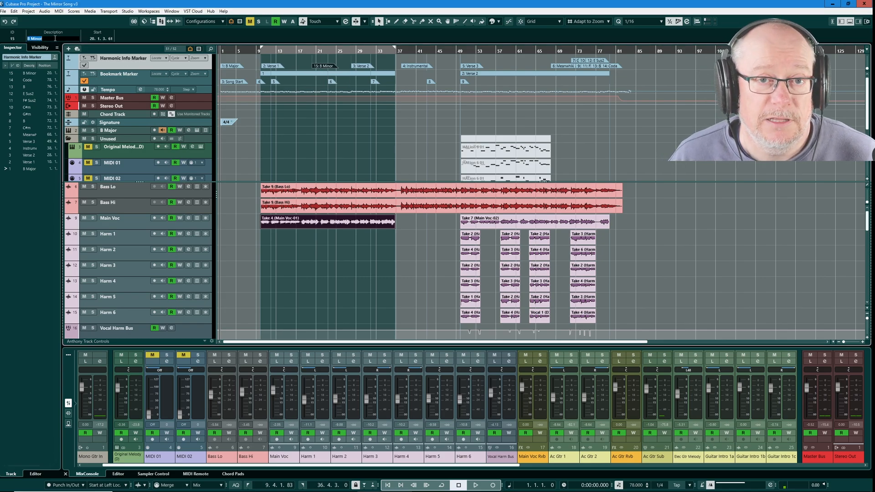
{"action": "left_click", "coordinate": [56, 38]}
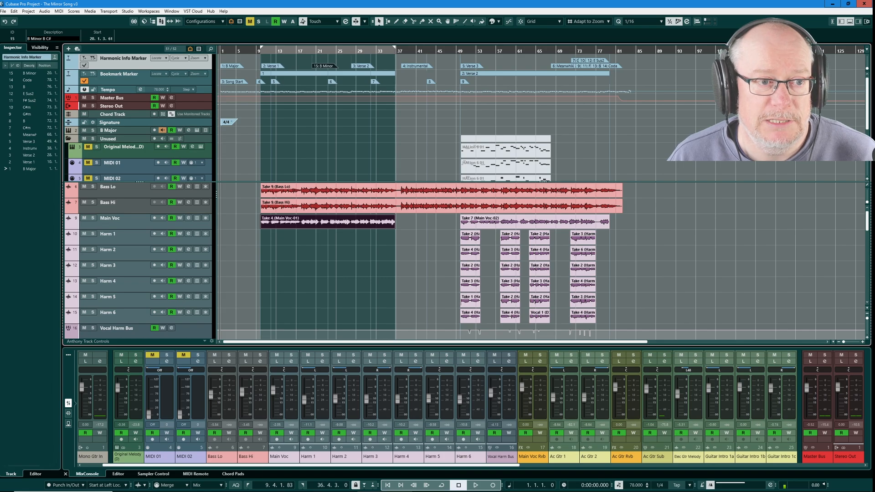
{"action": "type", "text": "B C# D E F# G A"}
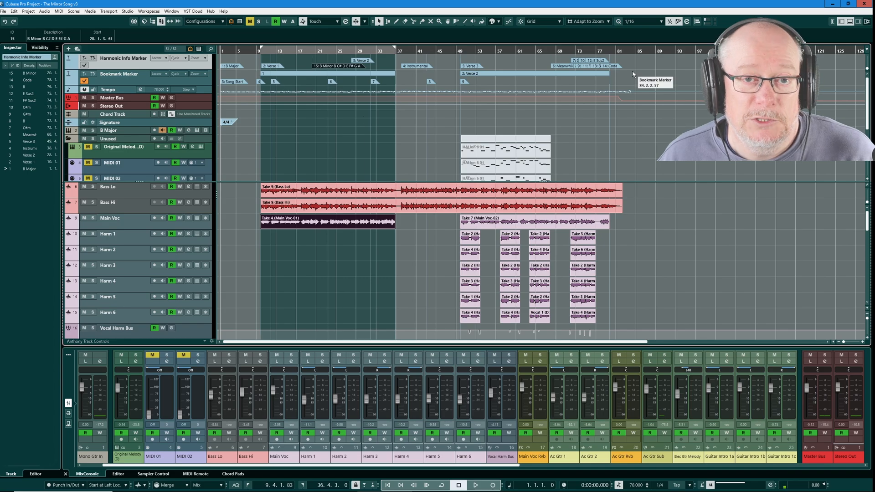
Examine the chord markers around bars 72 to 76 and the song section markers on the Harmonic Info Marker track
{"action": "scroll", "coordinate": [631, 61], "scroll_direction": "up", "scroll_amount": 1}
{"action": "scroll", "coordinate": [630, 60], "scroll_direction": "up", "scroll_amount": 4}
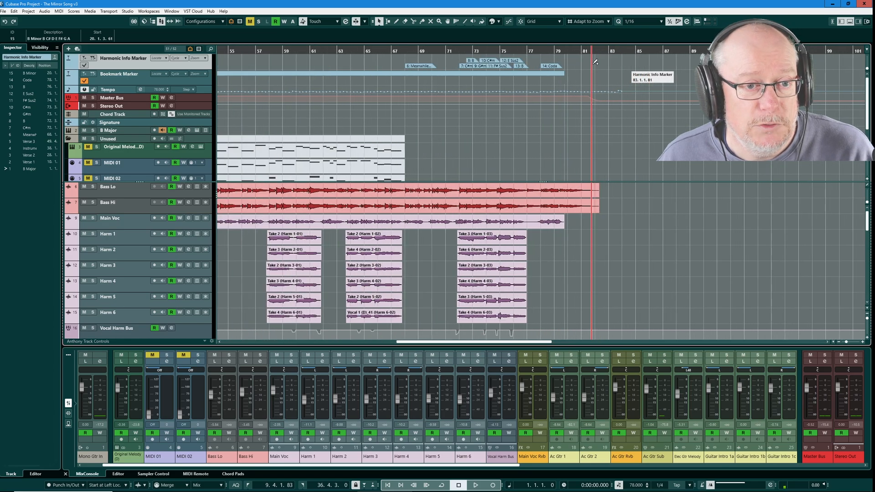
{"action": "scroll", "coordinate": [437, 73], "scroll_direction": "up", "scroll_amount": 1}
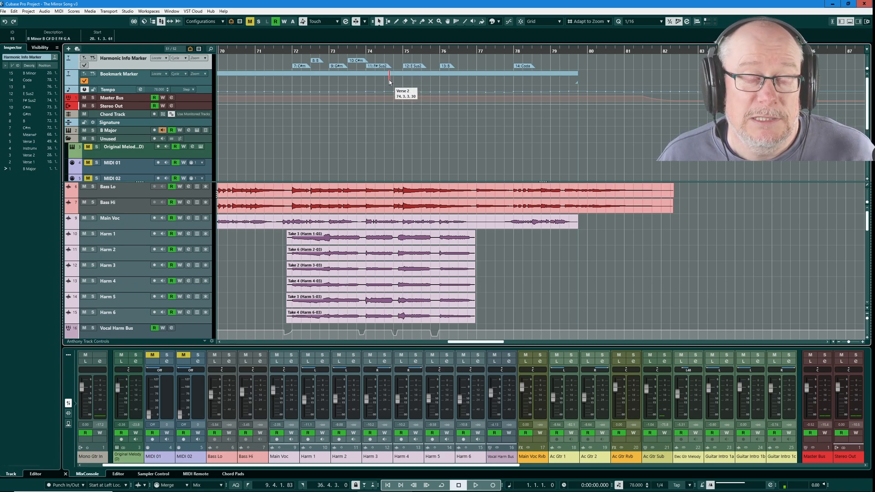
{"action": "scroll", "coordinate": [387, 62], "scroll_direction": "down", "scroll_amount": 1}
{"action": "scroll", "coordinate": [387, 62], "scroll_direction": "down", "scroll_amount": 4}
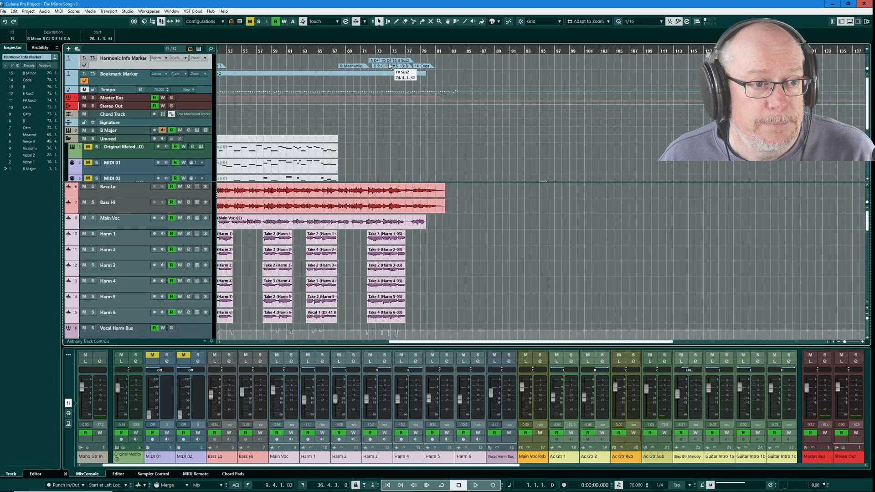
{"action": "scroll", "coordinate": [244, 55], "scroll_direction": "down", "scroll_amount": 1}
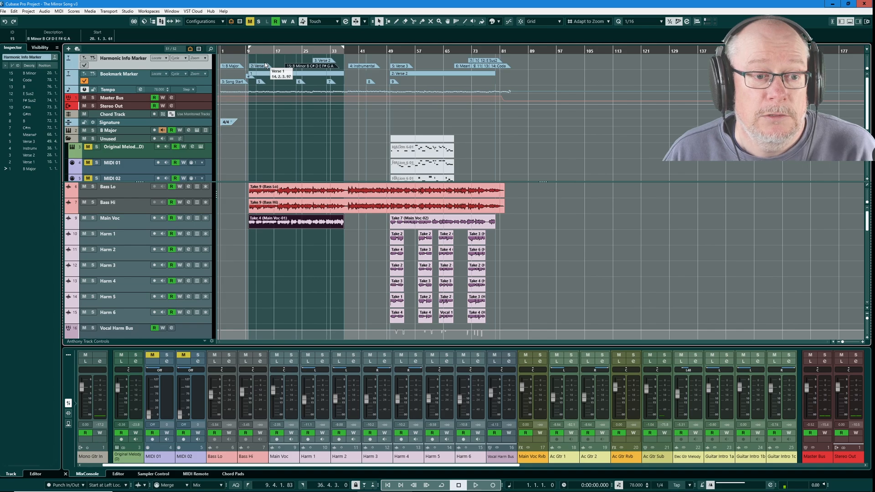
{"action": "scroll", "coordinate": [261, 66], "scroll_direction": "up", "scroll_amount": 1}
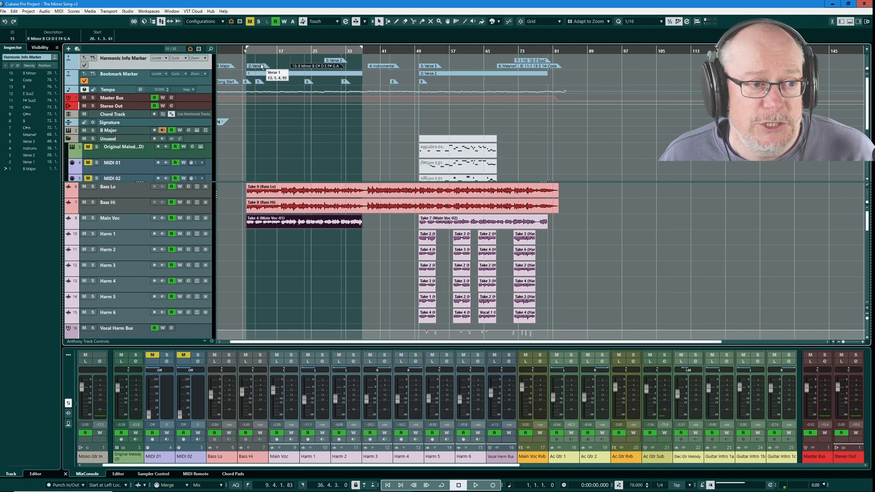
{"action": "scroll", "coordinate": [262, 66], "scroll_direction": "up", "scroll_amount": 3}
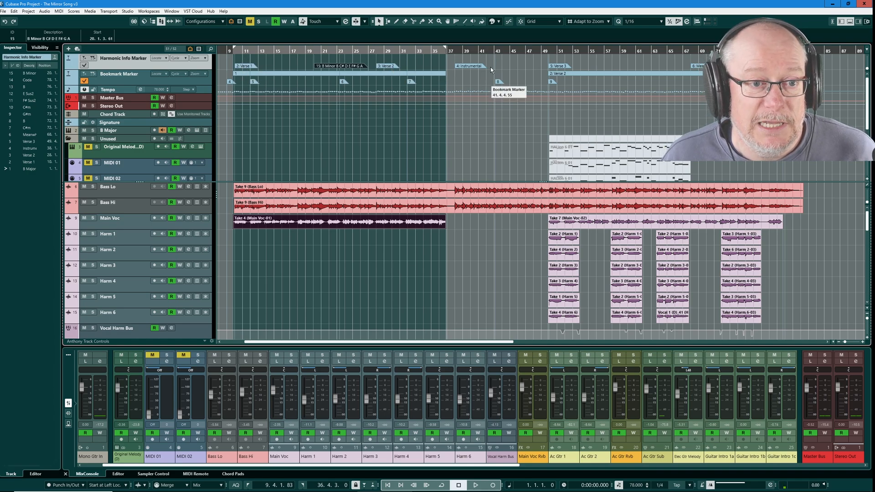
{"action": "scroll", "coordinate": [390, 64], "scroll_direction": "down", "scroll_amount": 3}
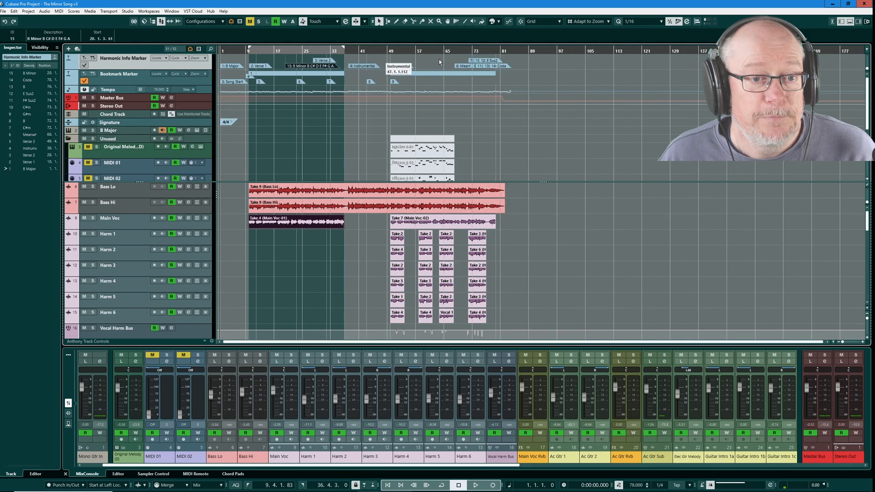
{"action": "scroll", "coordinate": [493, 67], "scroll_direction": "up", "scroll_amount": 5}
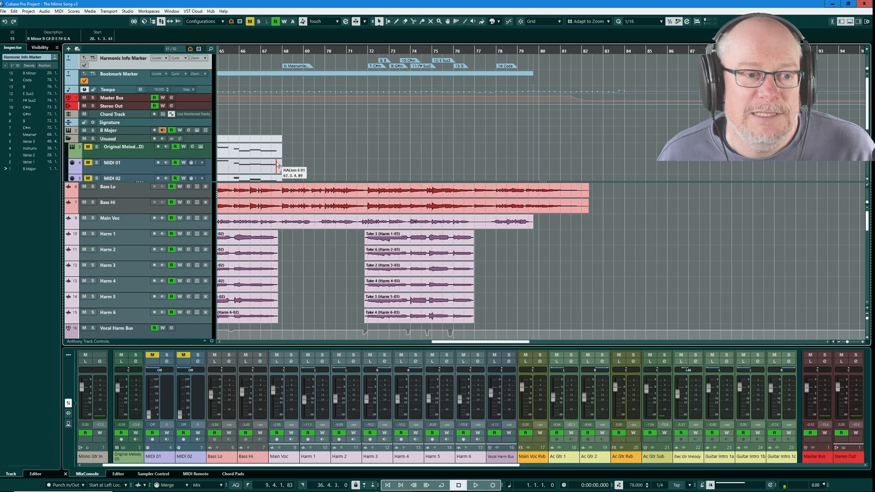
{"action": "scroll", "coordinate": [321, 69], "scroll_direction": "down", "scroll_amount": 4}
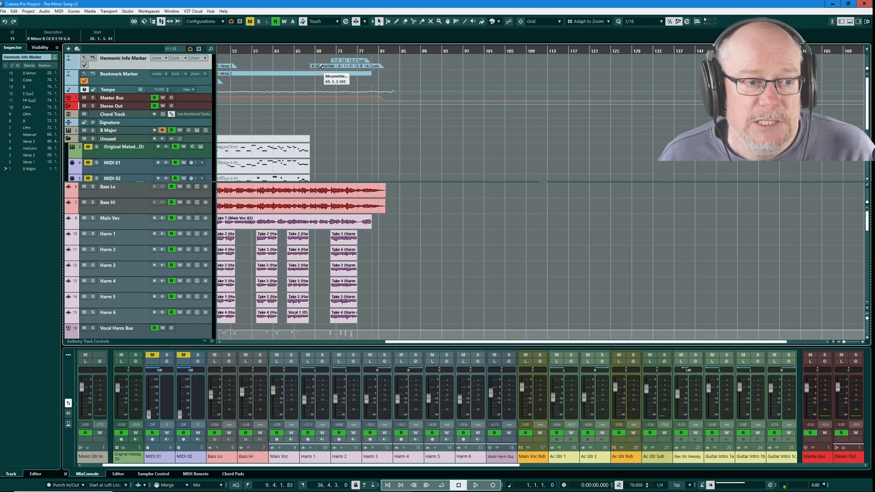
{"action": "scroll", "coordinate": [321, 66], "scroll_direction": "down", "scroll_amount": 3}
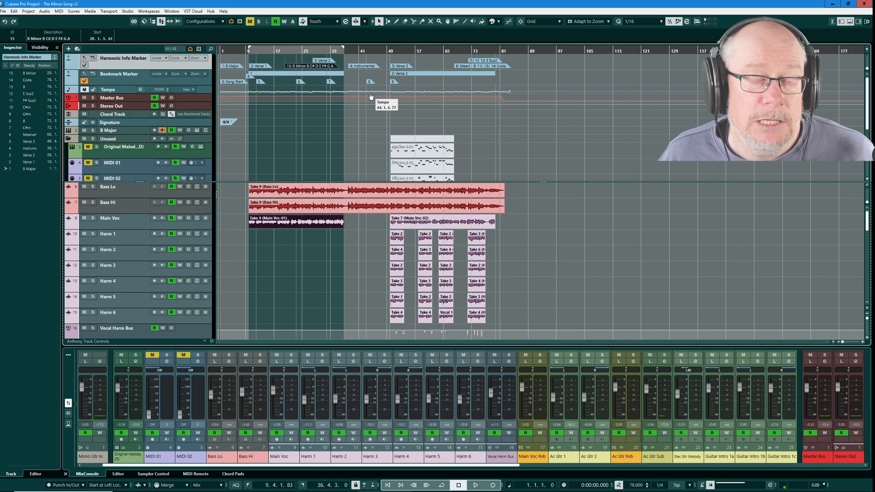
Locate the project cursor to the Verse 3 and B Minor markers in turn, and select the Instrumental marker on the Harmonic Info Marker track
{"action": "left_click", "coordinate": [400, 66]}
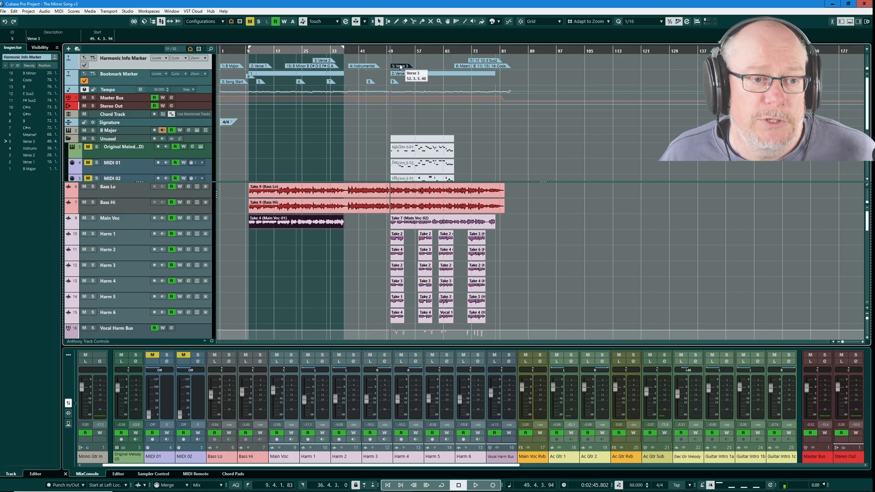
{"action": "left_click", "coordinate": [310, 66]}
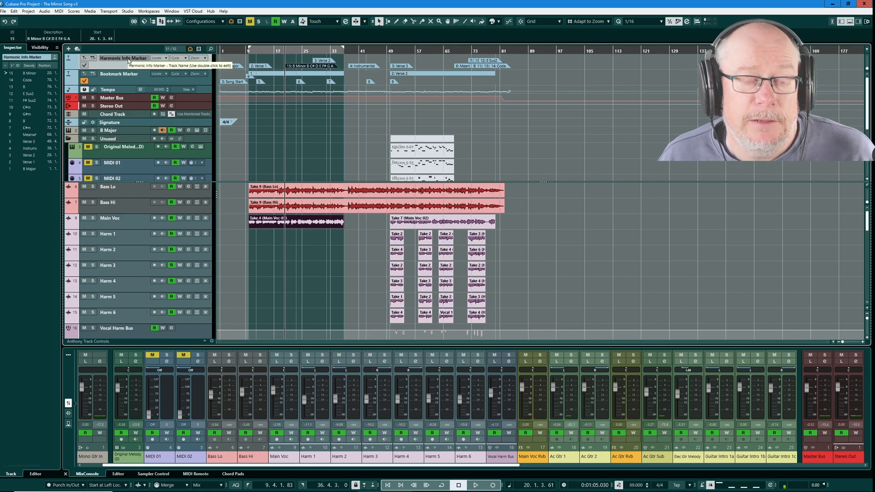
{"action": "left_click", "coordinate": [400, 66]}
{"action": "left_click", "coordinate": [365, 66]}
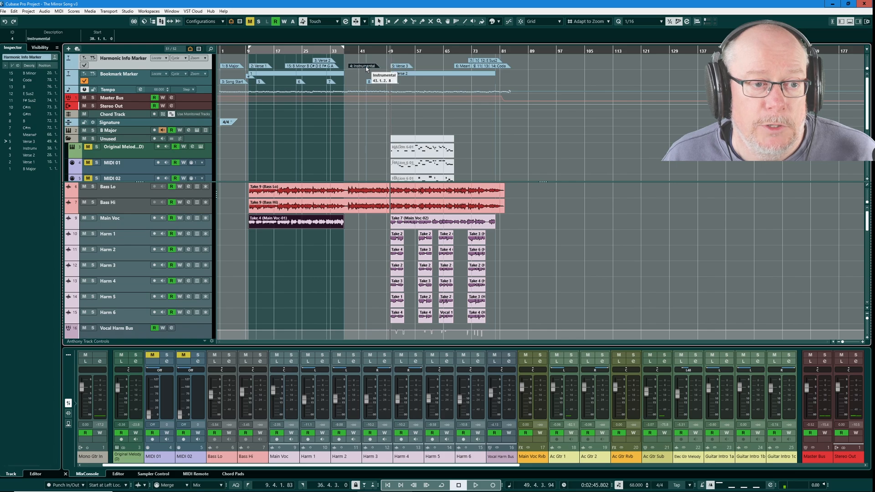
{"action": "left_click", "coordinate": [305, 65]}
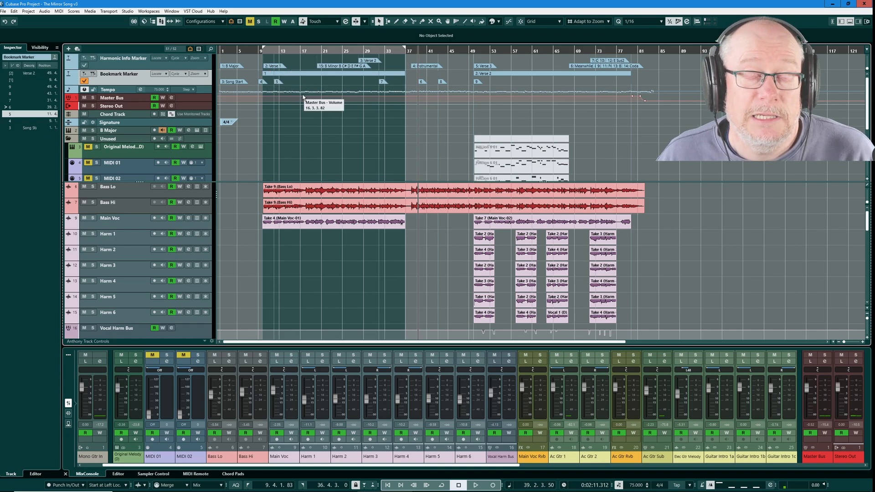
Select bookmark marker 5 and turn off Show Marker IDs on Marker Track in the Markers window, closing the window
{"action": "left_click", "coordinate": [277, 83]}
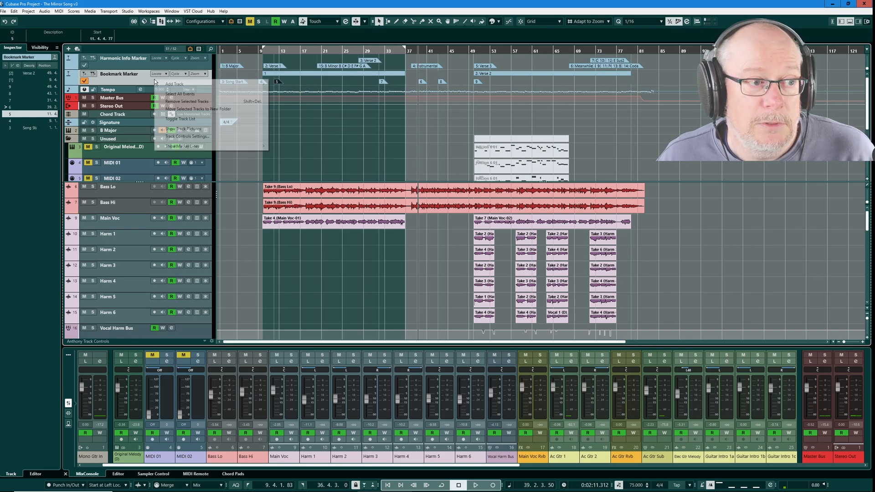
{"action": "left_click", "coordinate": [56, 58]}
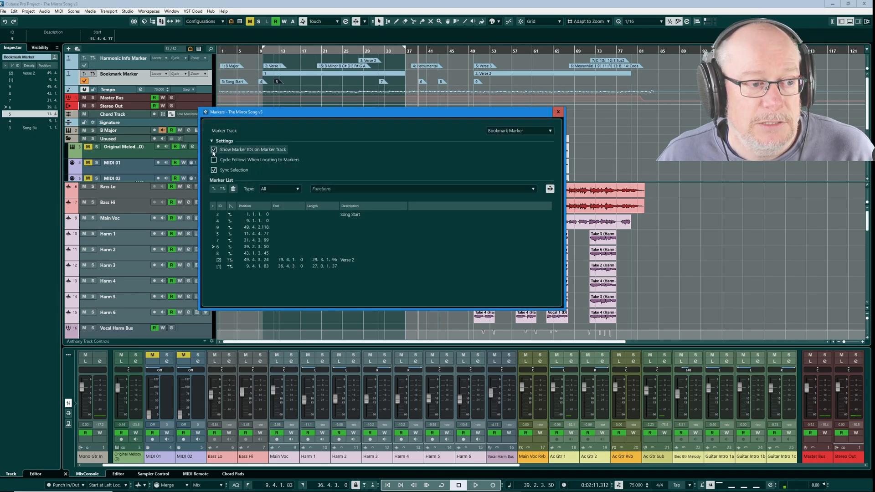
{"action": "left_click", "coordinate": [245, 151]}
{"action": "left_click", "coordinate": [558, 112]}
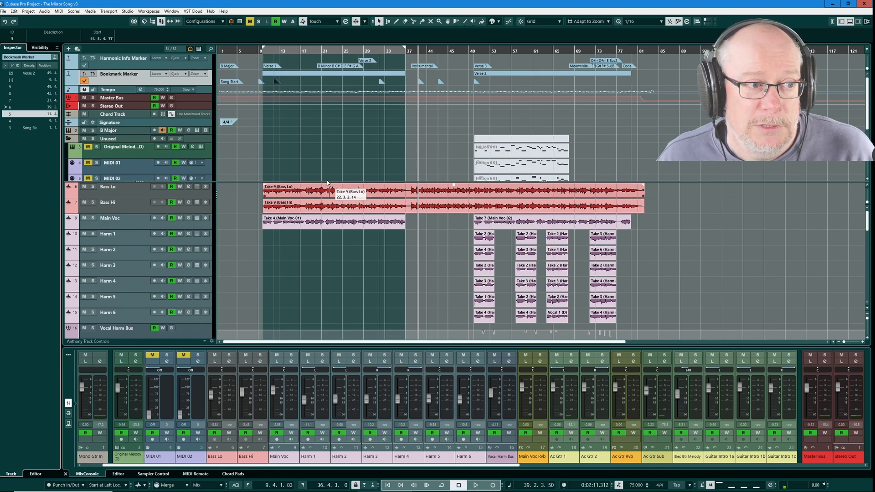
Select the bookmark position marker at bar 9 and open its description for editing
{"action": "left_click", "coordinate": [261, 82]}
{"action": "left_click", "coordinate": [66, 37]}
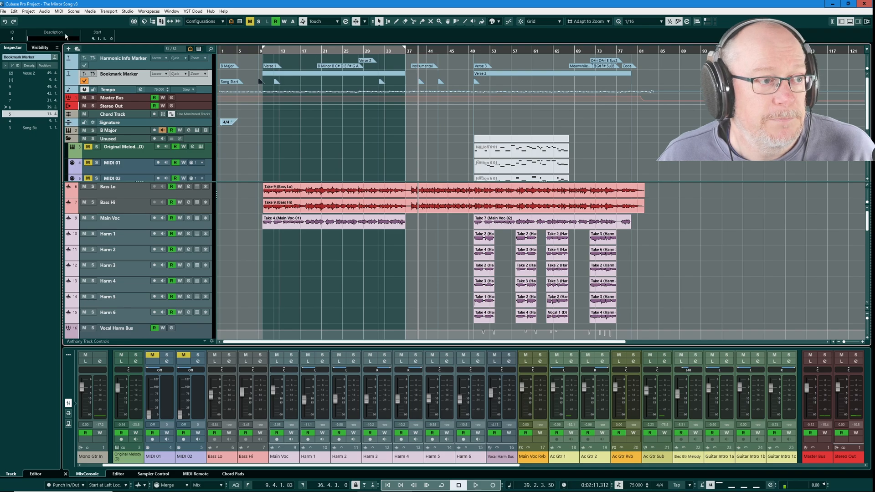
{"action": "type", "text": "4"}
{"action": "key", "text": "Return"}
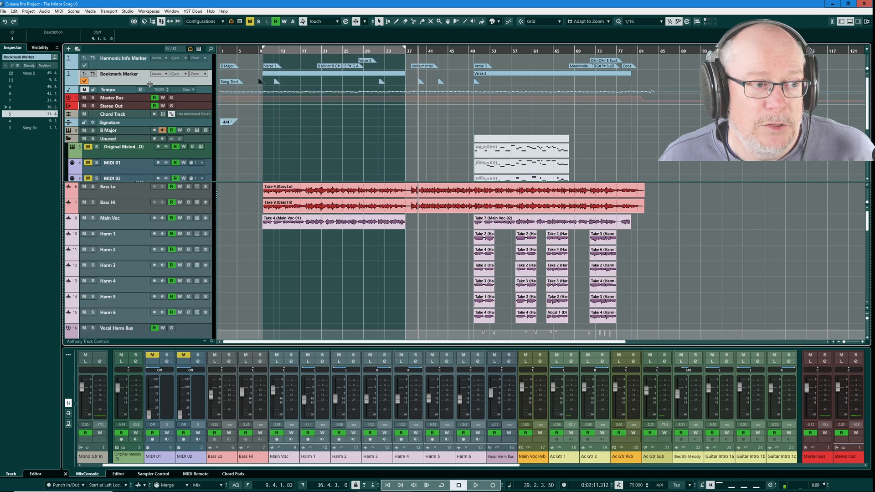
Turn Show Marker IDs on Marker Track back on in the Markers window and close the window
{"action": "left_click", "coordinate": [55, 58]}
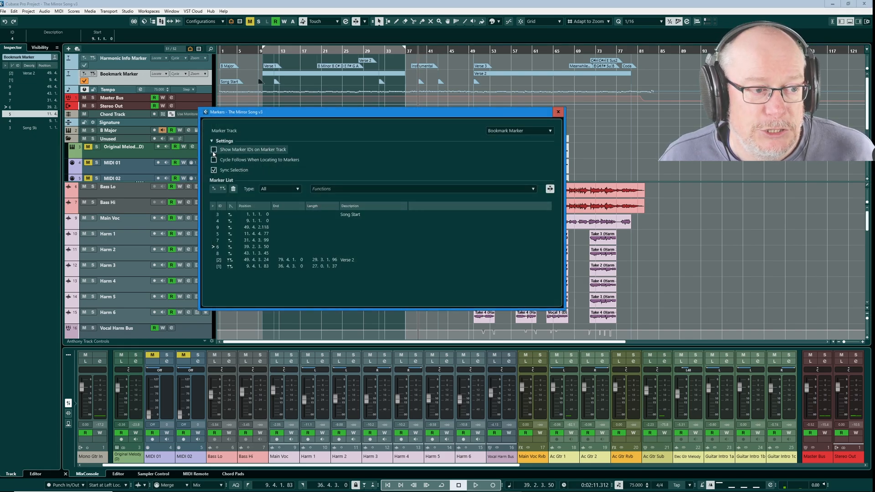
{"action": "left_click", "coordinate": [213, 151]}
{"action": "key", "text": "ctrl+m"}
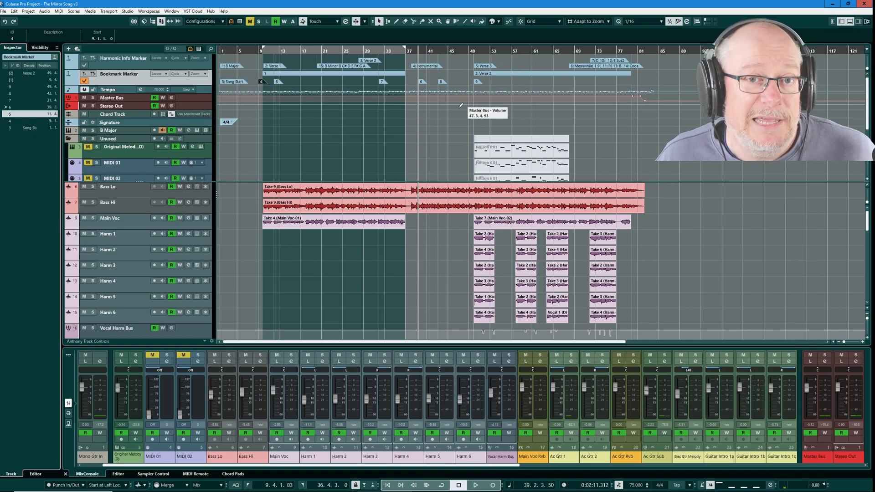
Open the Markers window for the Bookmark Marker track, reposition it over the project, and view the available marker functions
{"action": "left_click", "coordinate": [55, 58]}
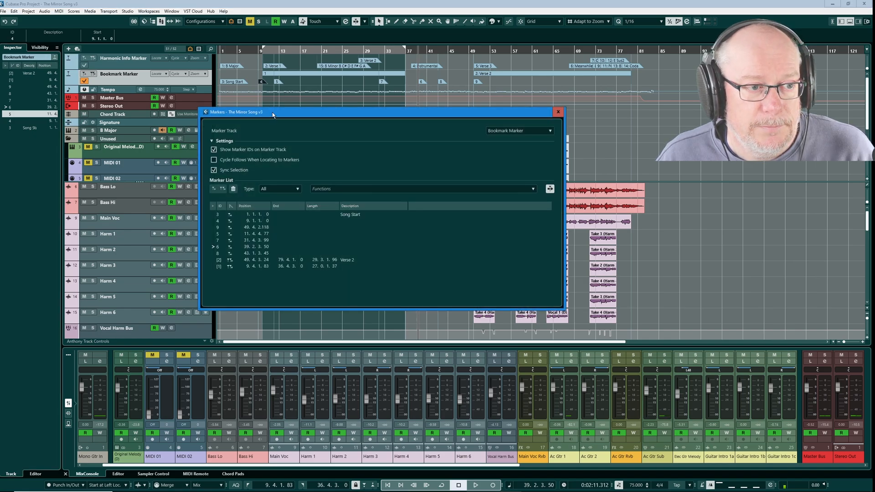
{"action": "left_click_drag", "start_coordinate": [272, 115], "coordinate": [364, 132]}
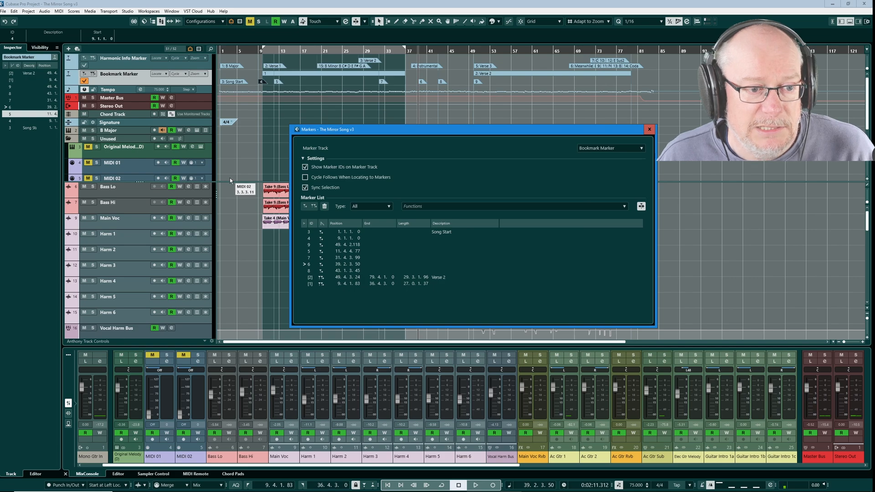
{"action": "left_click", "coordinate": [416, 207]}
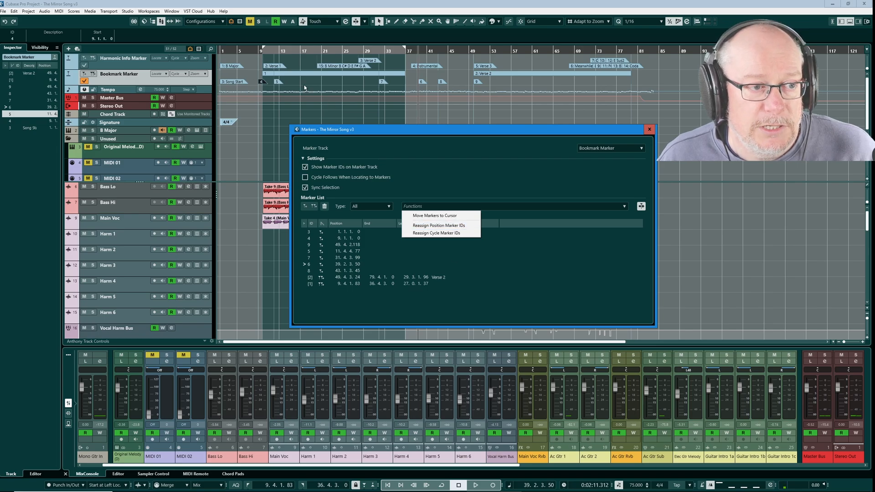
{"action": "left_click", "coordinate": [375, 87]}
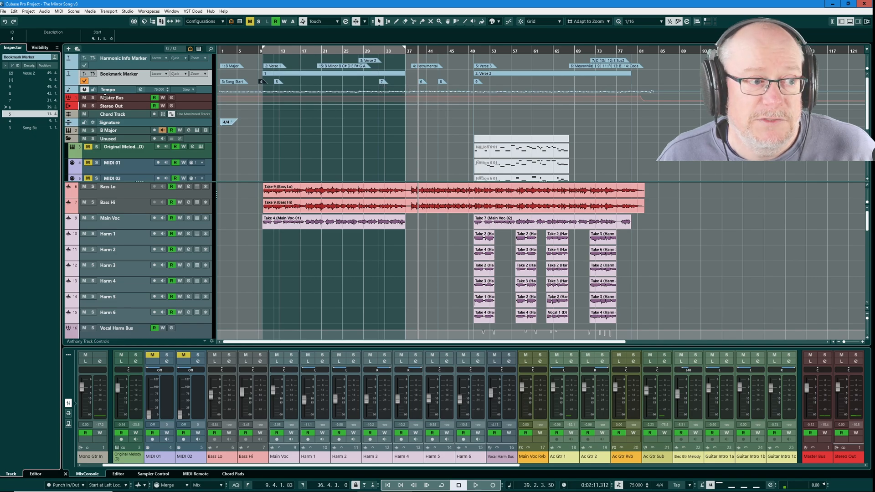
Try Reassign Position Marker IDs on the Bookmark Marker track, close the Markers window, and undo the reassignment
{"action": "left_click", "coordinate": [54, 57]}
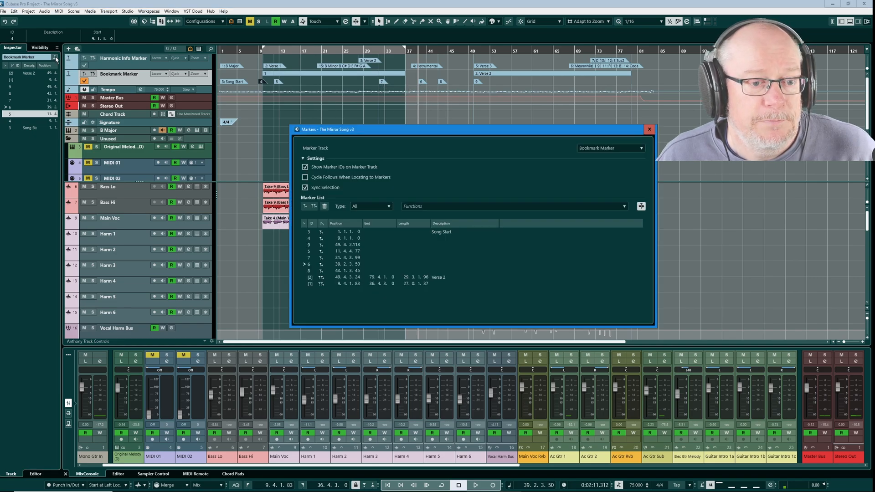
{"action": "left_click", "coordinate": [413, 205]}
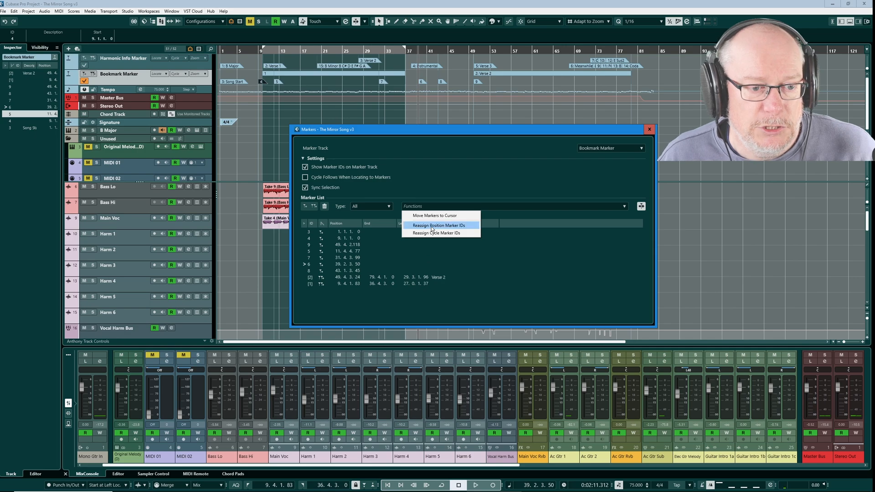
{"action": "left_click", "coordinate": [431, 226]}
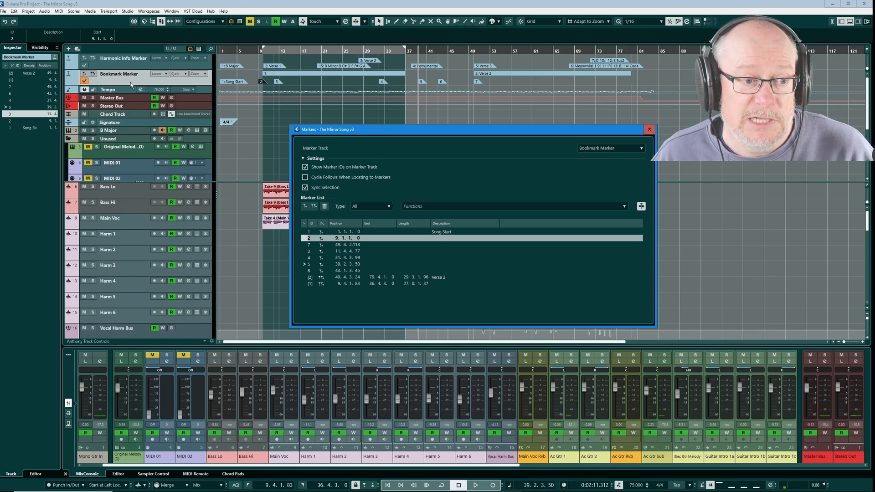
{"action": "key", "text": "ctrl+m"}
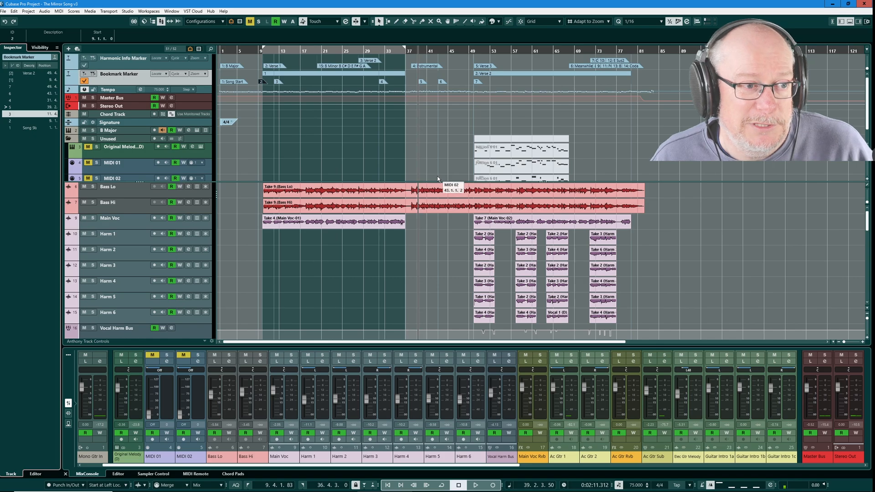
{"action": "key", "text": "ctrl+z"}
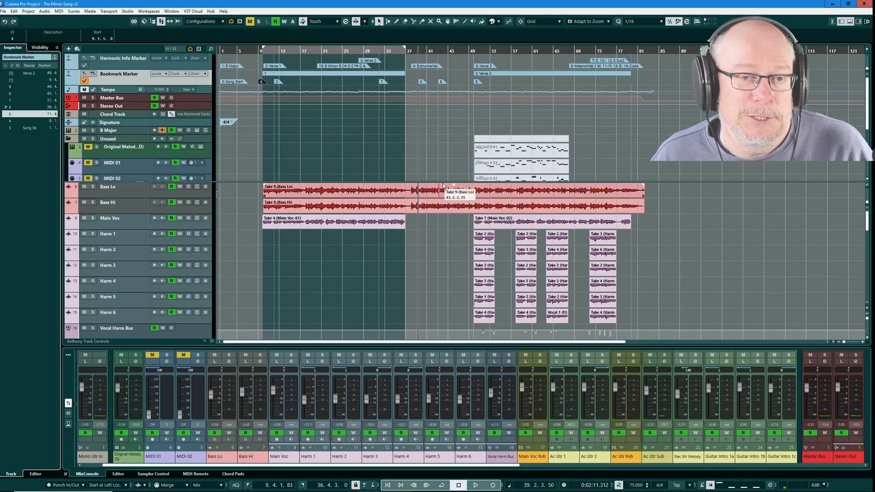
Activate the Harmonic Info Marker track and locate the project cursor to its E Sus2, F# Sus2, G#m, C#m, Verse 3 and Verse 1 markers
{"action": "left_click", "coordinate": [121, 63]}
{"action": "left_click", "coordinate": [84, 65]}
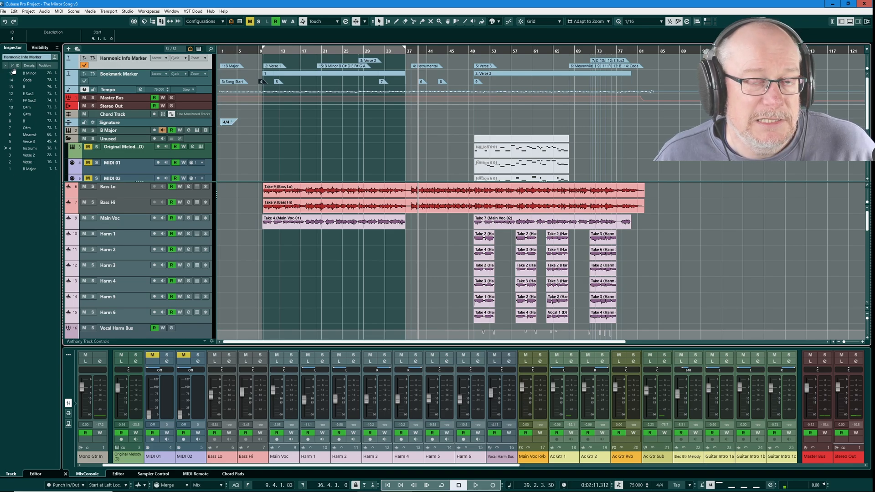
{"action": "left_click", "coordinate": [4, 94]}
{"action": "left_click", "coordinate": [4, 101]}
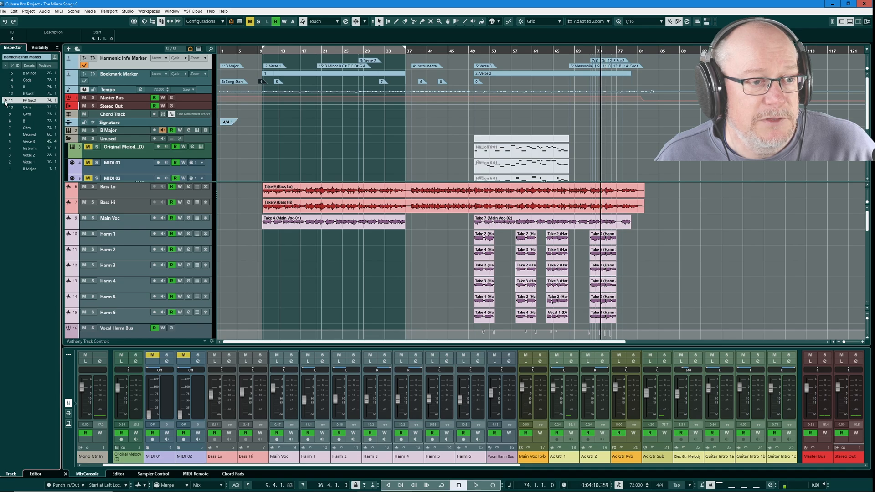
{"action": "left_click", "coordinate": [5, 115]}
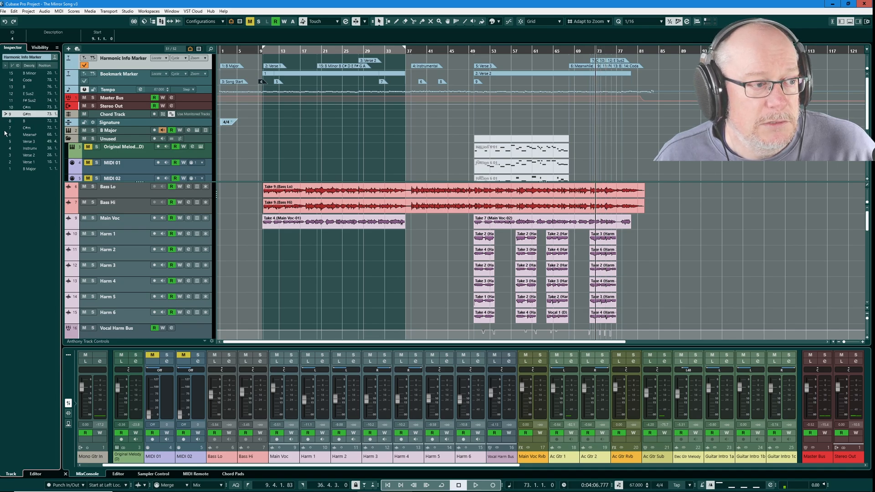
{"action": "left_click", "coordinate": [6, 128]}
{"action": "left_click", "coordinate": [5, 143]}
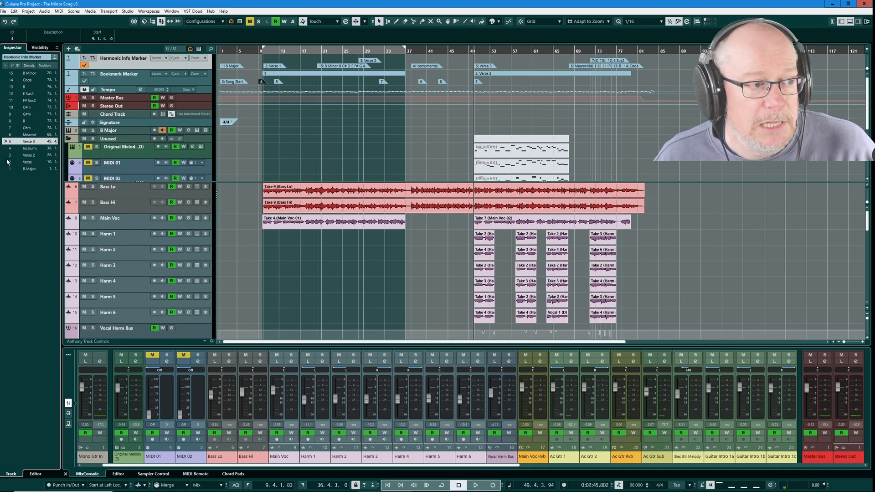
{"action": "left_click", "coordinate": [6, 161]}
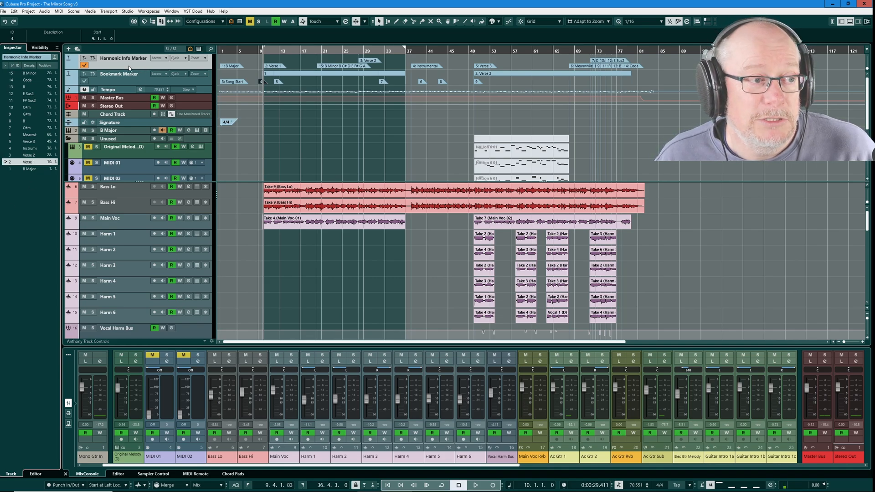
Apply Reassign Position Marker IDs to the Harmonic Info Marker track in the Markers window
{"action": "left_click", "coordinate": [51, 58]}
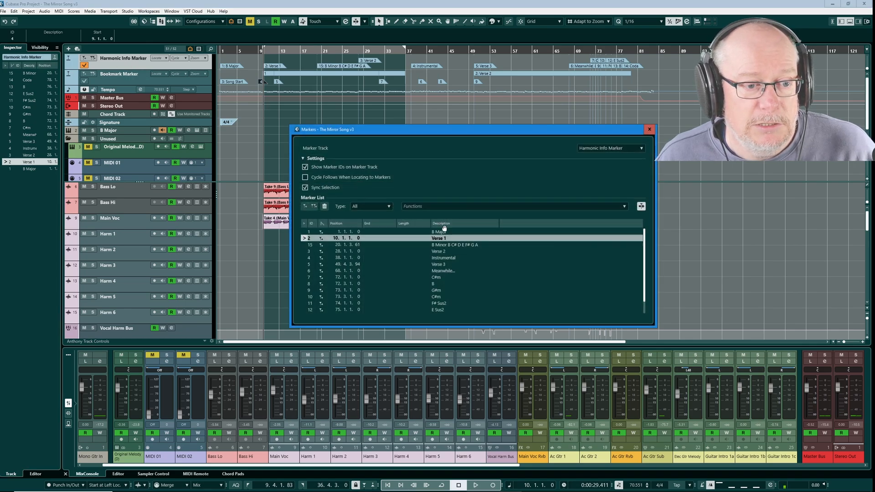
{"action": "left_click", "coordinate": [437, 206]}
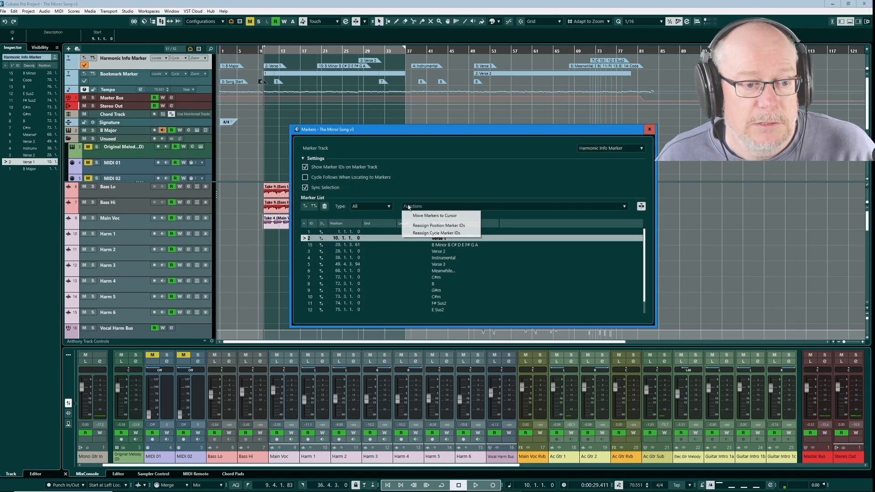
{"action": "left_click", "coordinate": [426, 228]}
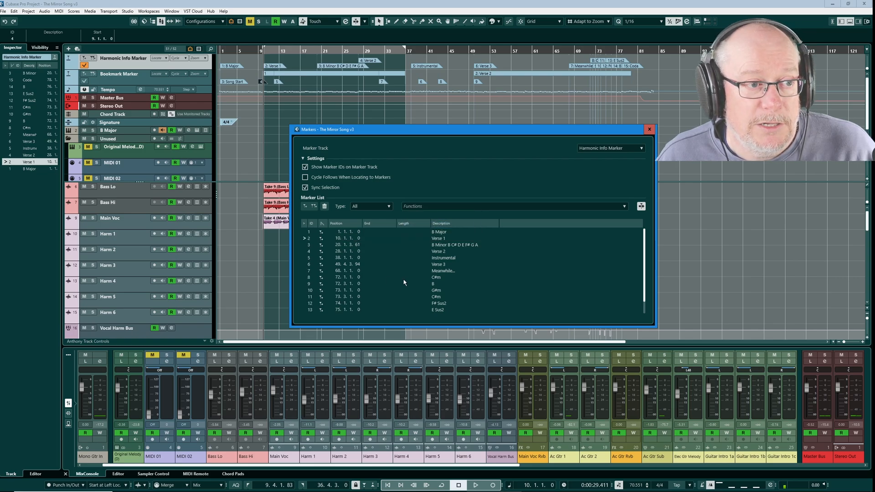